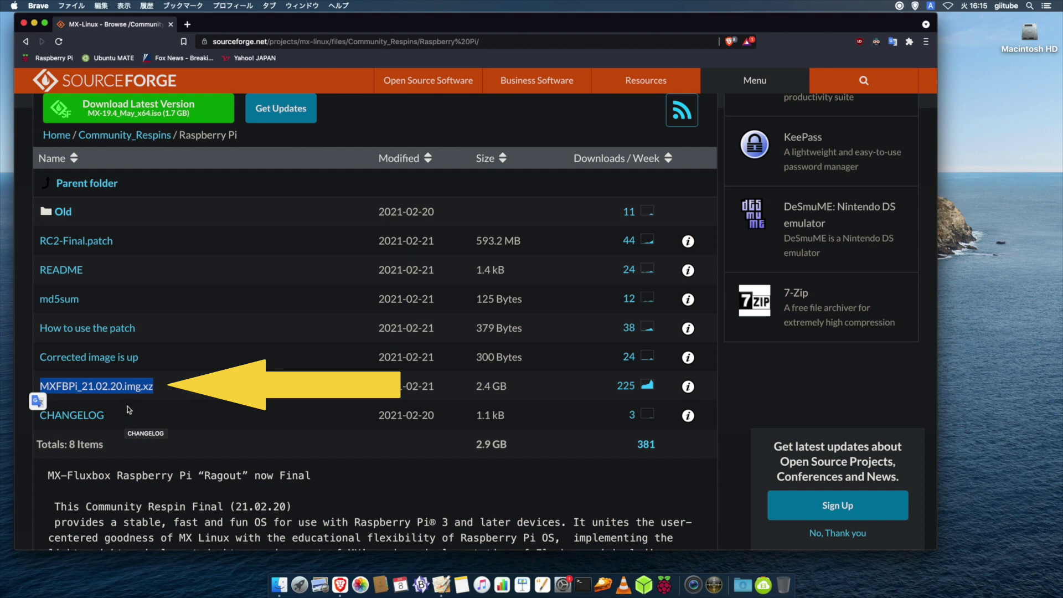
# Clear the selection on the MXFBPi_21.02.20.img.xz file name in the Raspberry Pi folder.
pyautogui.click(131, 410)
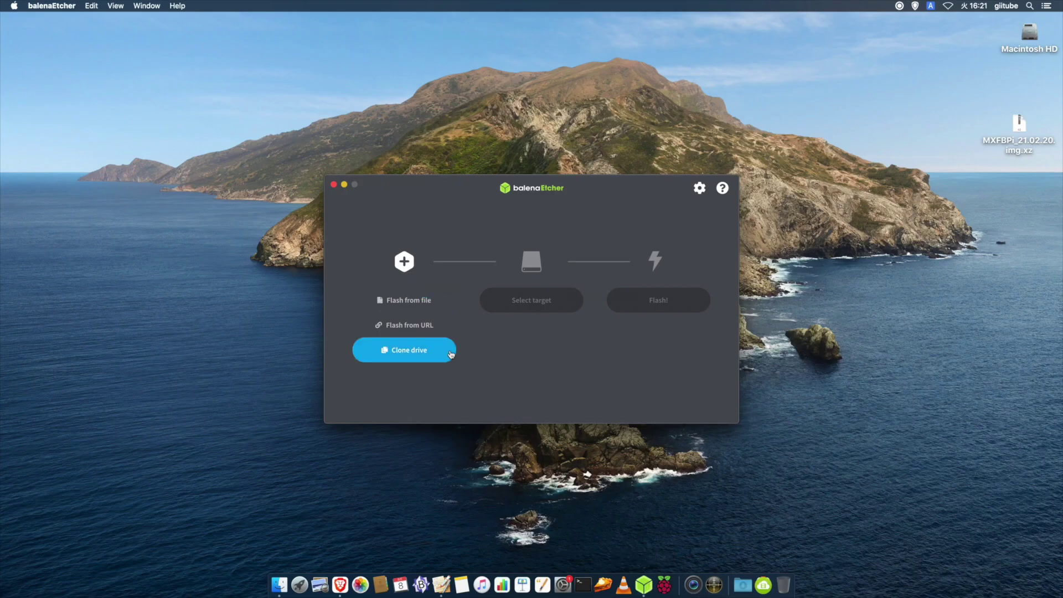
# Load MXFBPi_21.02.20.img.xz from the Desktop as the balenaEtcher source image.
pyautogui.click(1032, 211)
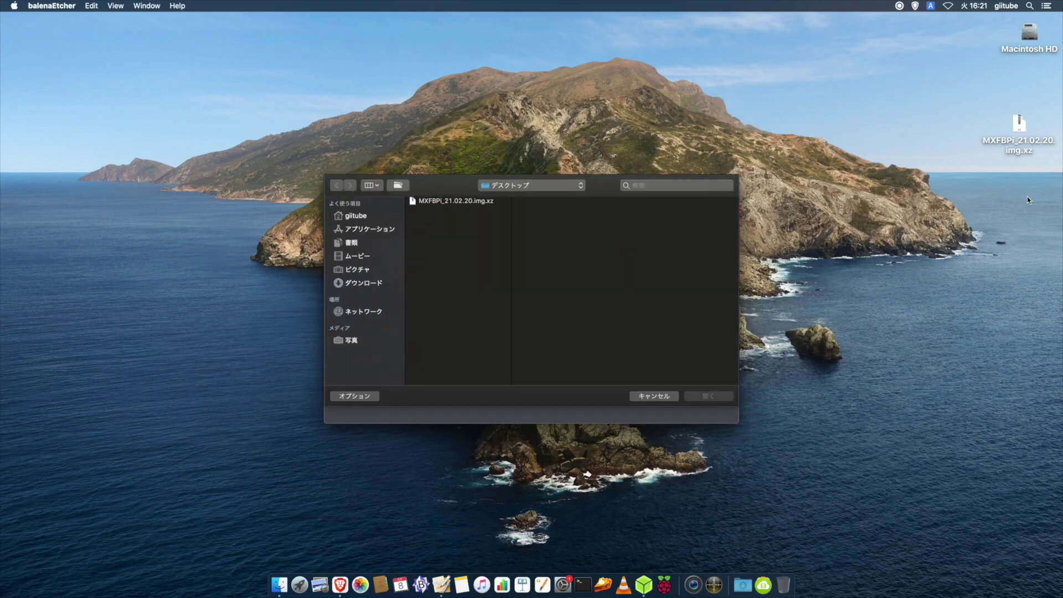
pyautogui.click(467, 204)
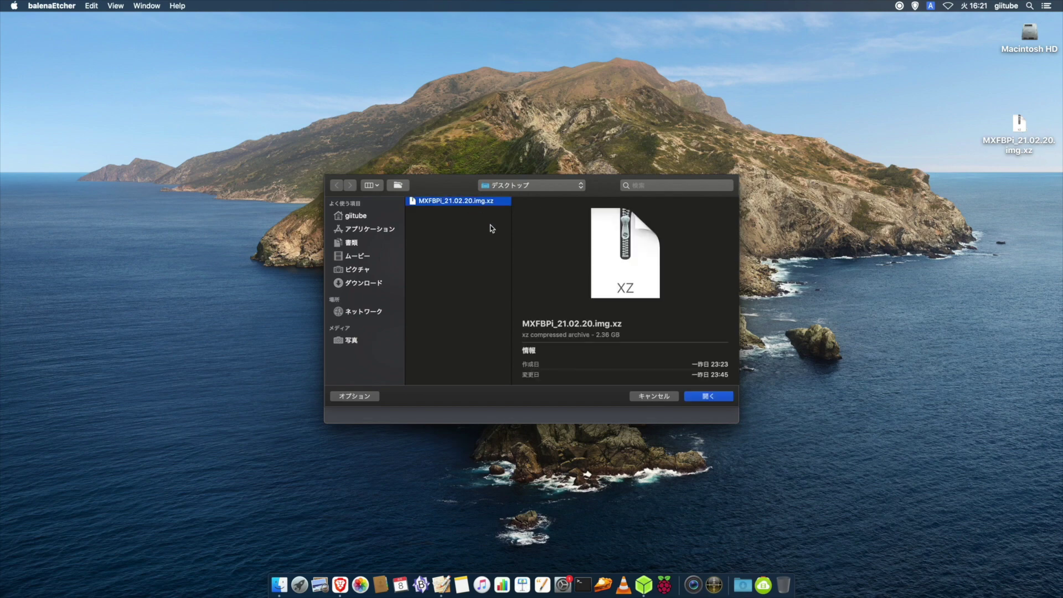
pyautogui.click(716, 398)
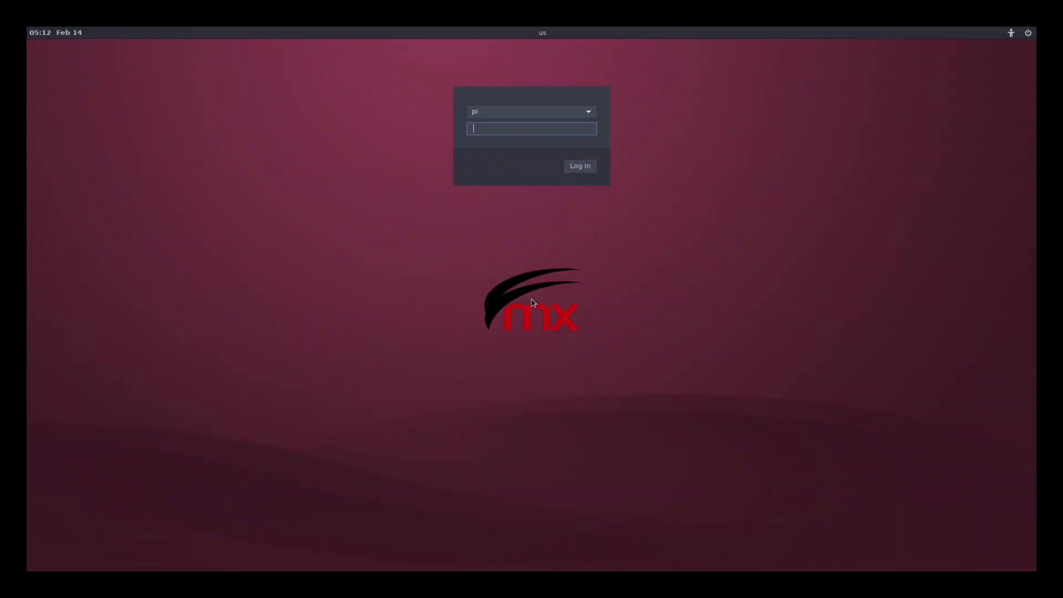
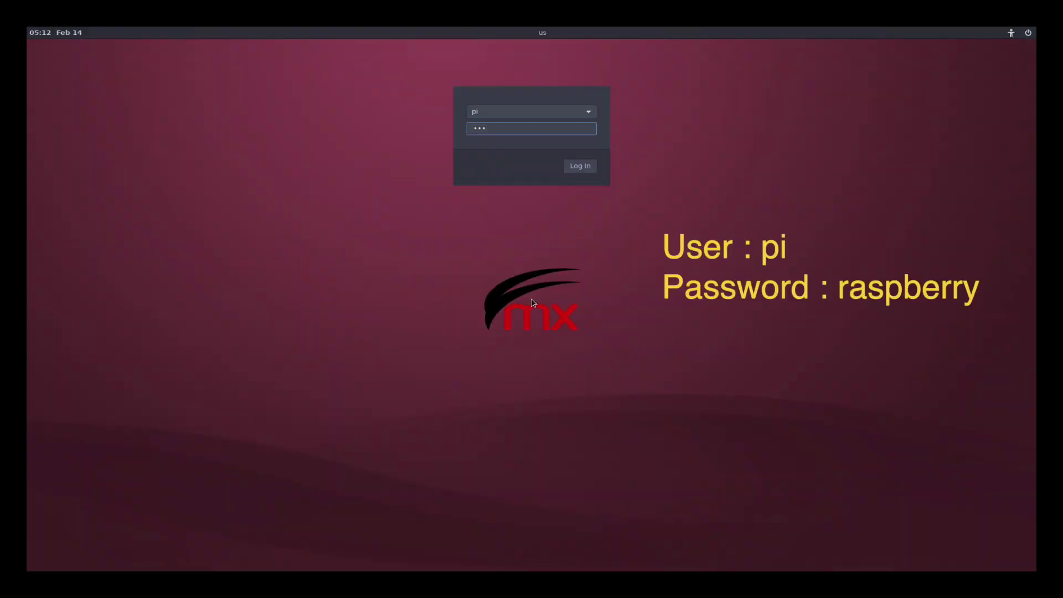
# Log in with the user password and launch the upgrade of 113 updates, authenticating as administrator.
pyautogui.press('Return')
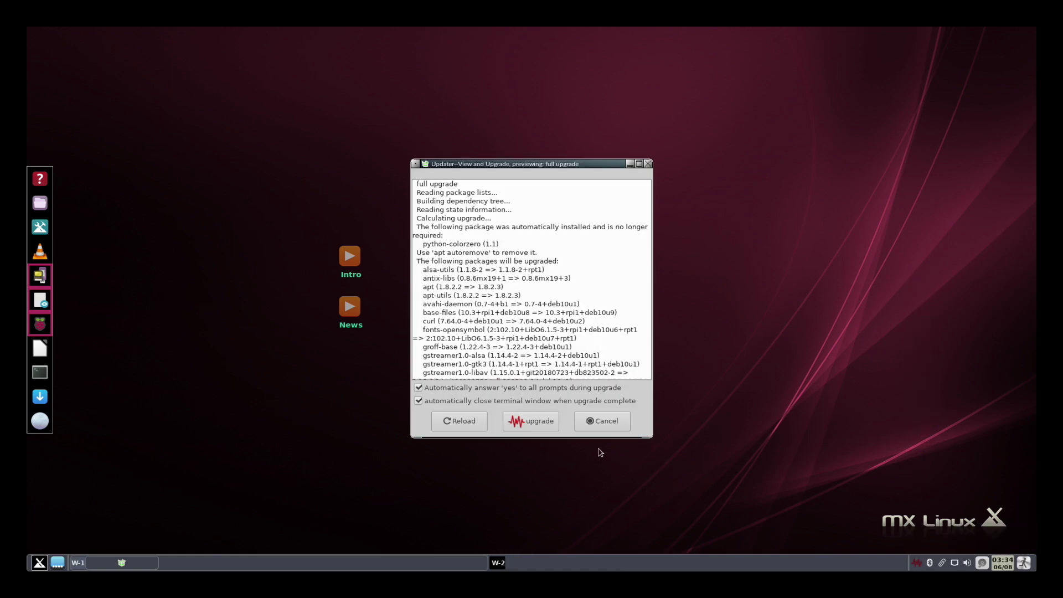
pyautogui.click(530, 422)
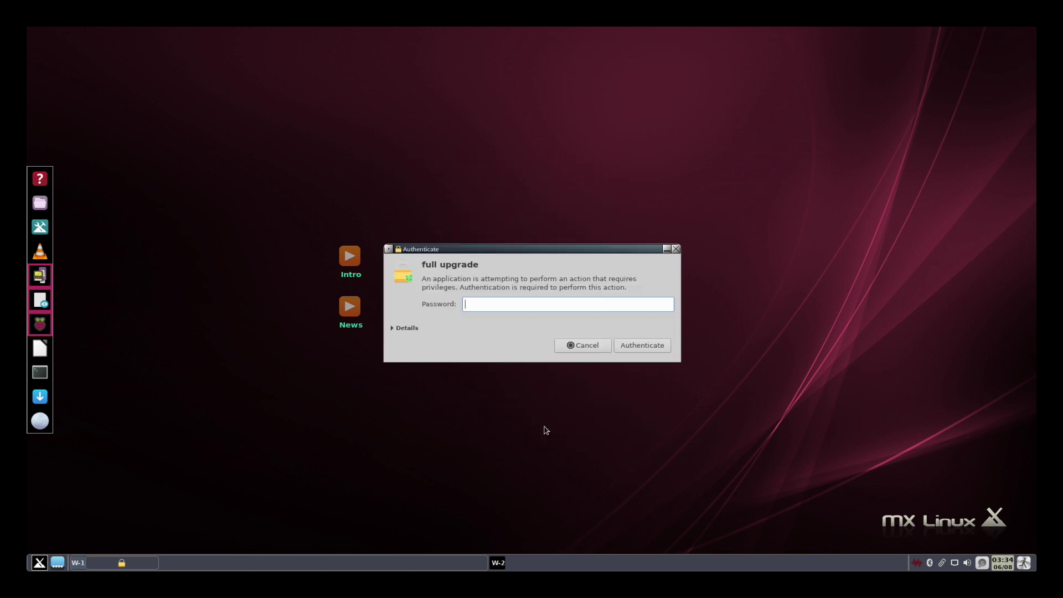
pyautogui.write('*********')
pyautogui.press('Return')
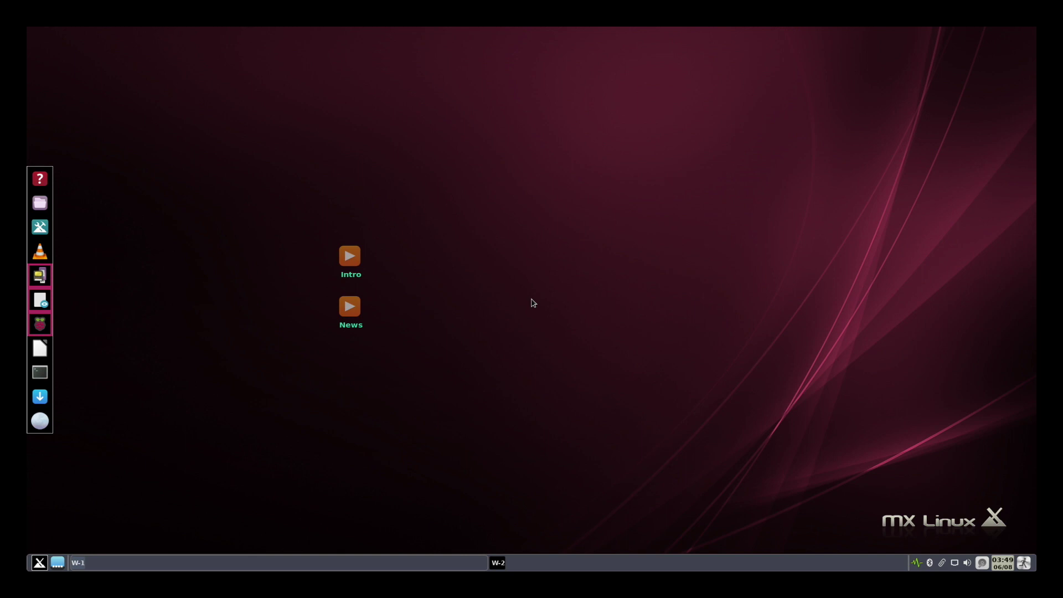
# Disable Overscan on the Display tab of Raspberry Pi Configuration and save.
pyautogui.click(39, 325)
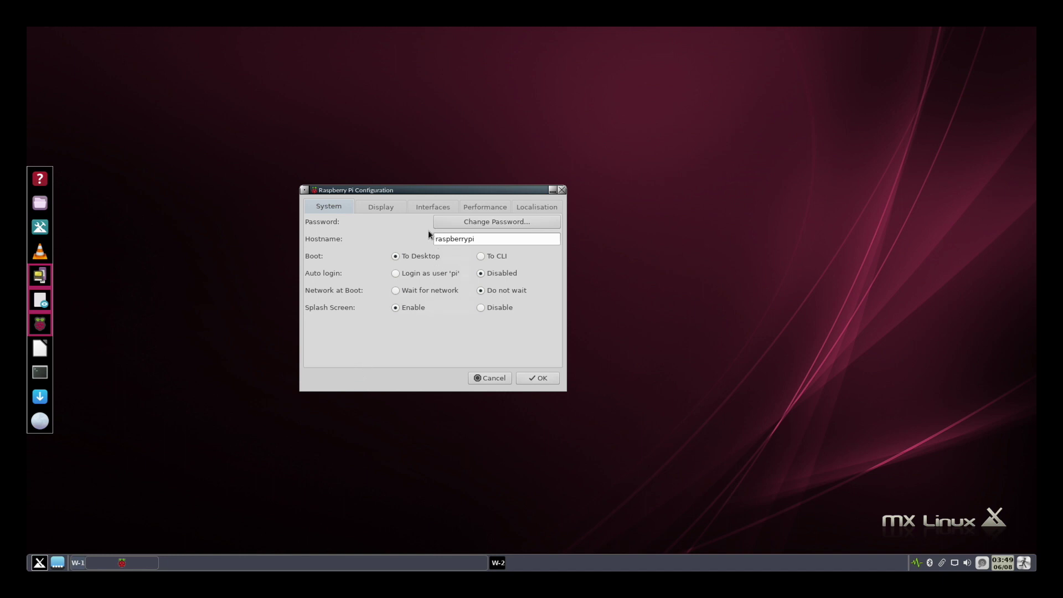
pyautogui.click(393, 208)
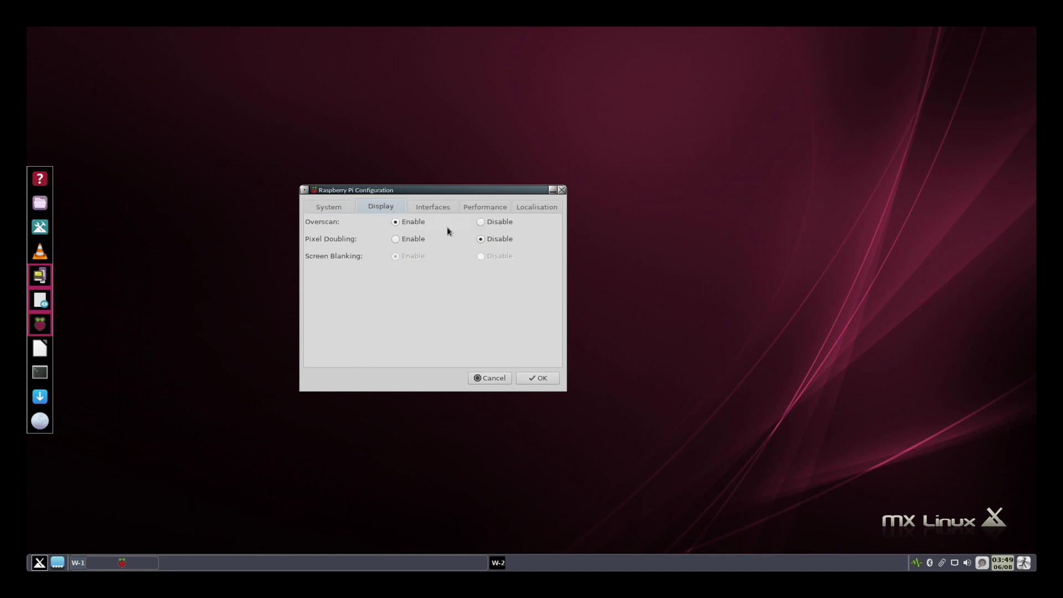
pyautogui.click(489, 224)
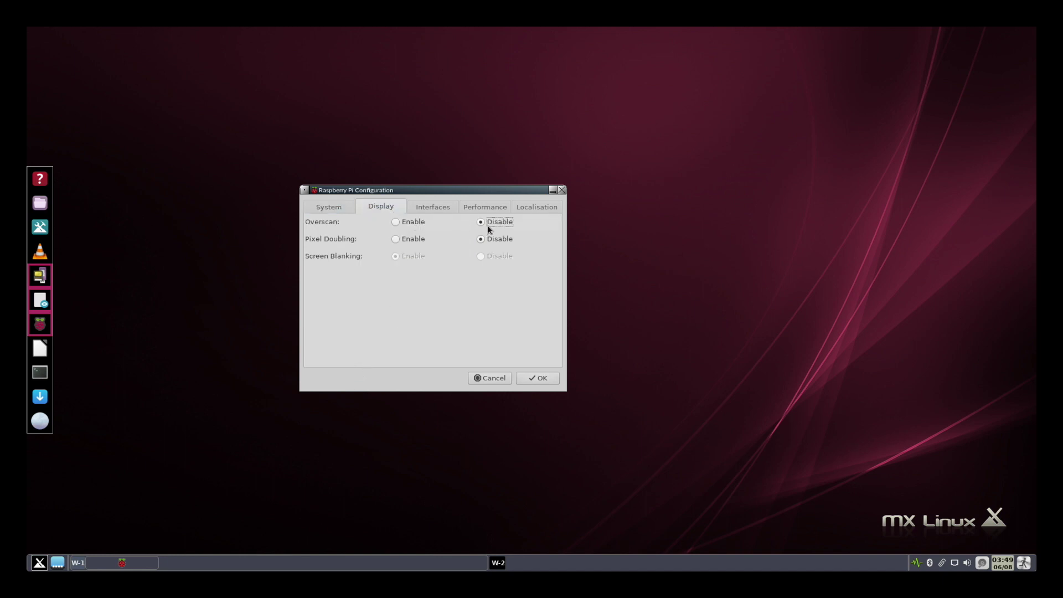
pyautogui.click(531, 379)
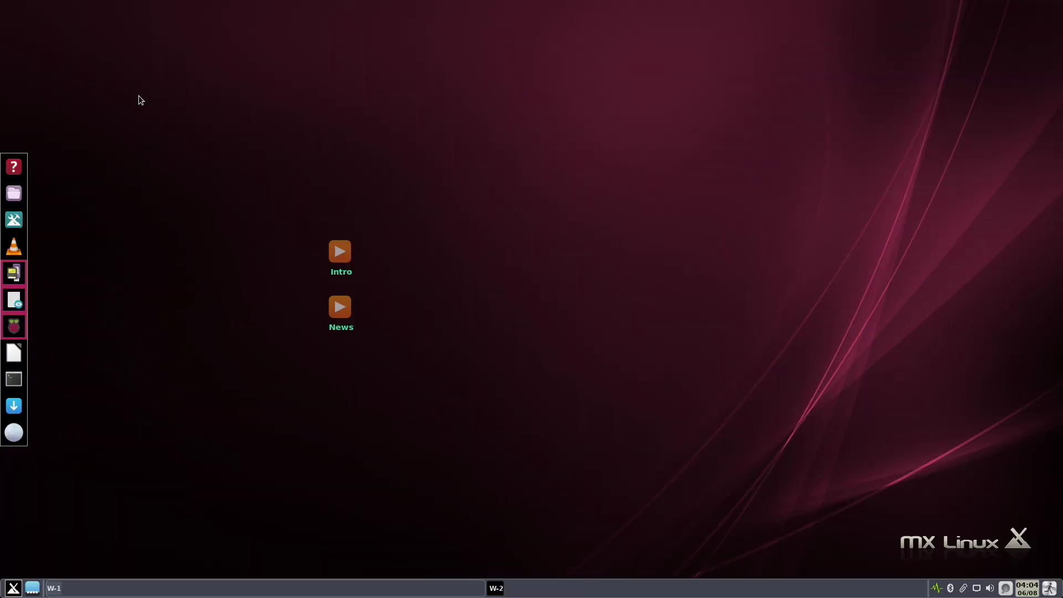
# Preview mxfb-pinkwave, mxfb-goldline and mxfb-cyanblueblocks wallpapers, then settle on mxlinuxwine-fb.png.
pyautogui.rightClick(138, 180)
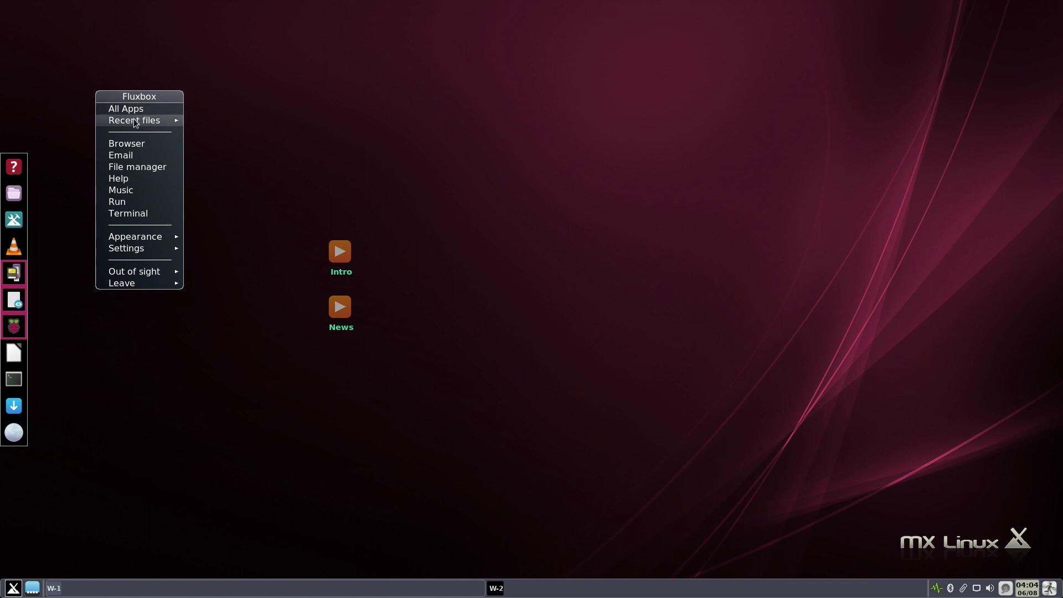
pyautogui.moveTo(125, 242)
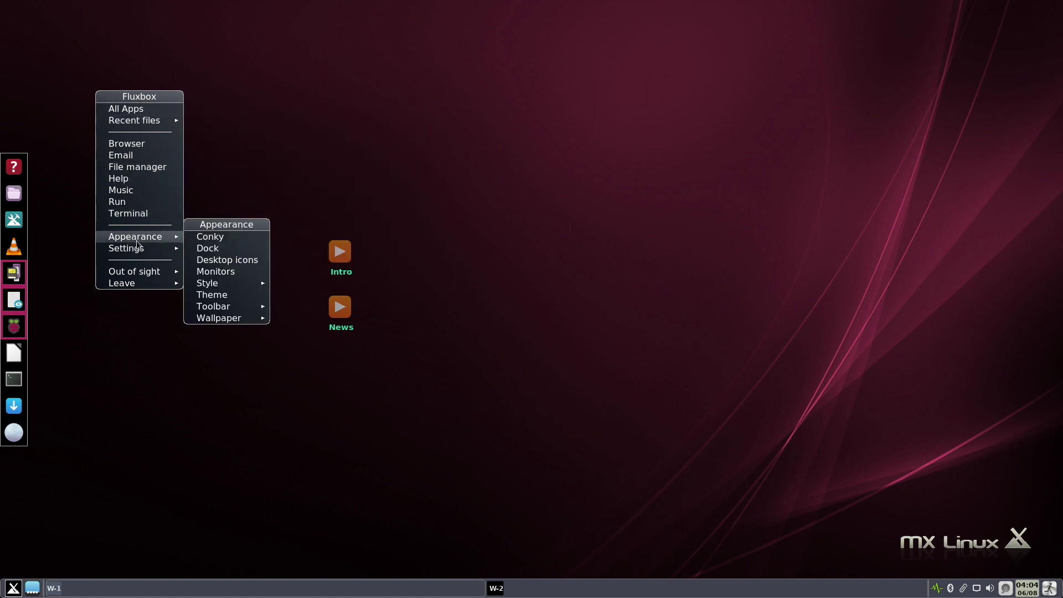
pyautogui.moveTo(244, 284)
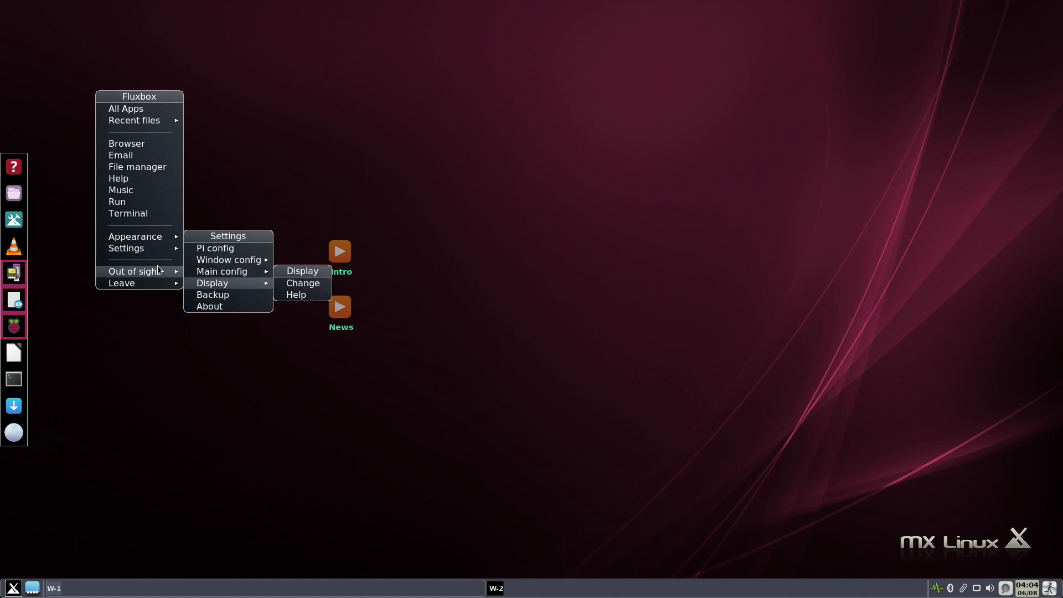
pyautogui.moveTo(151, 271)
pyautogui.moveTo(161, 237)
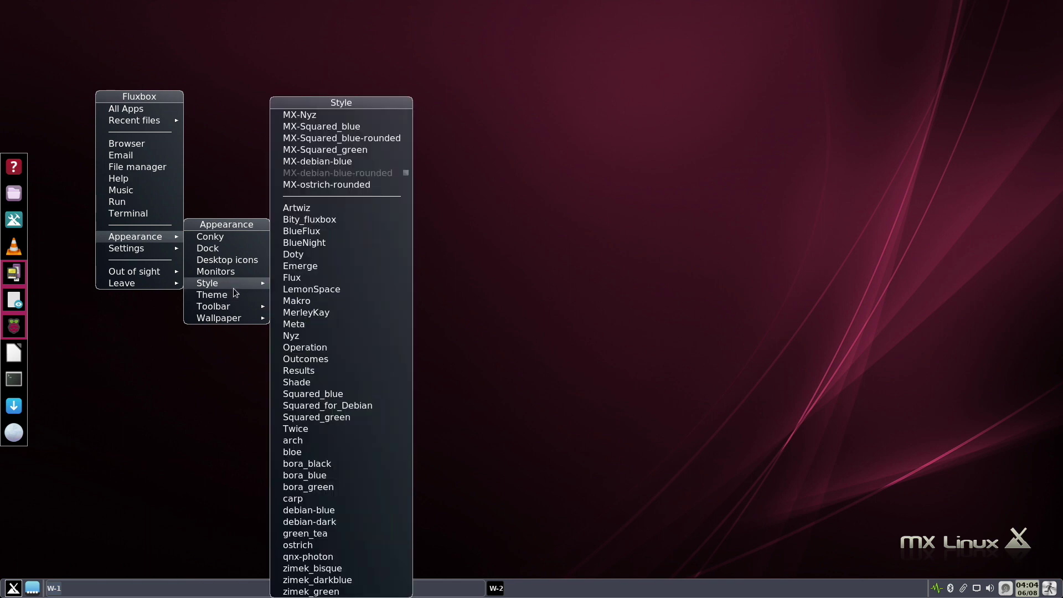
pyautogui.moveTo(233, 319)
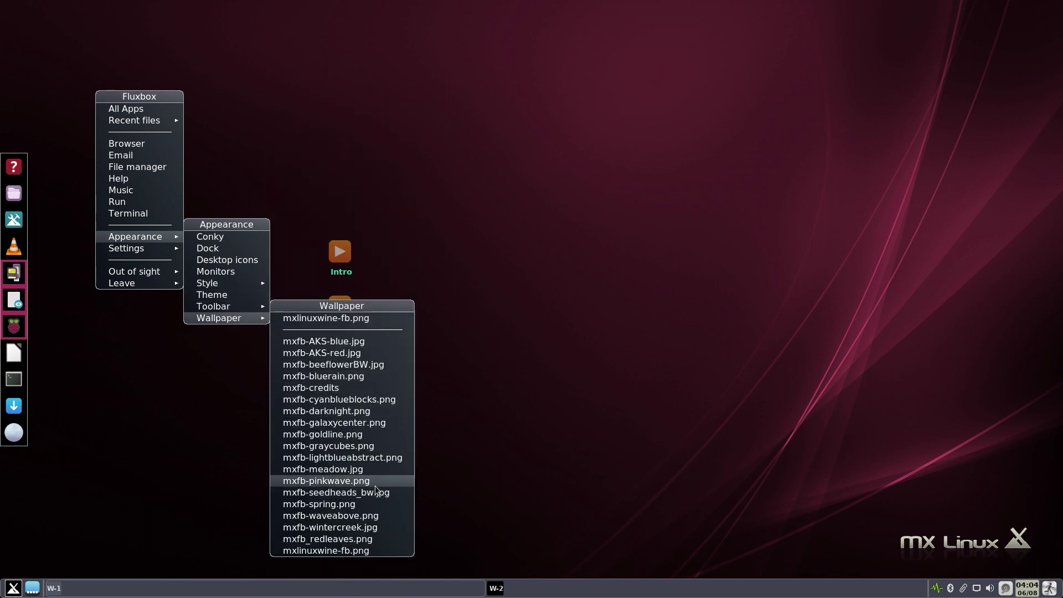
pyautogui.click(327, 481)
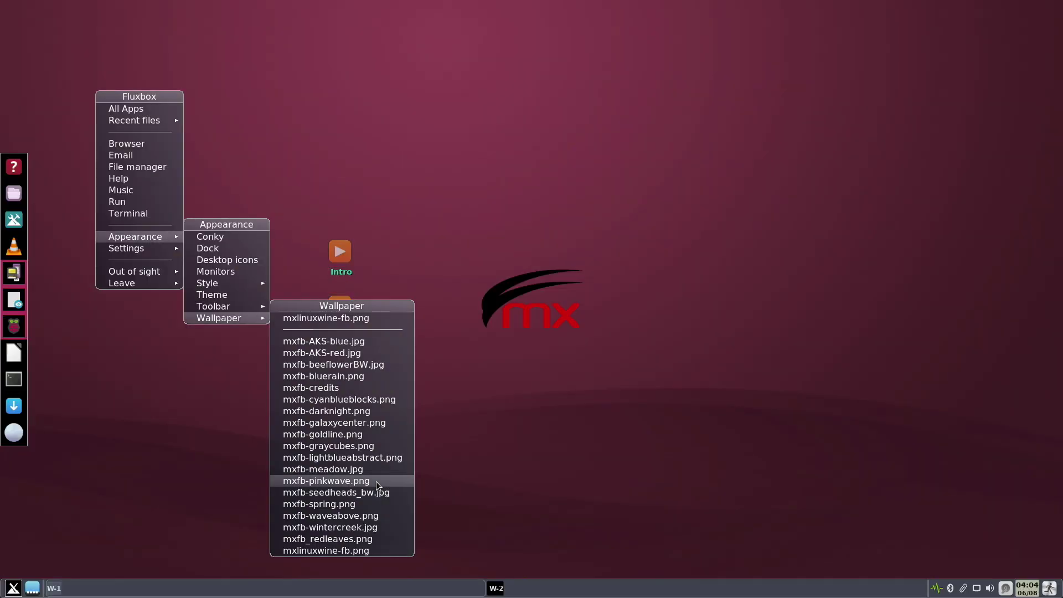
pyautogui.click(389, 434)
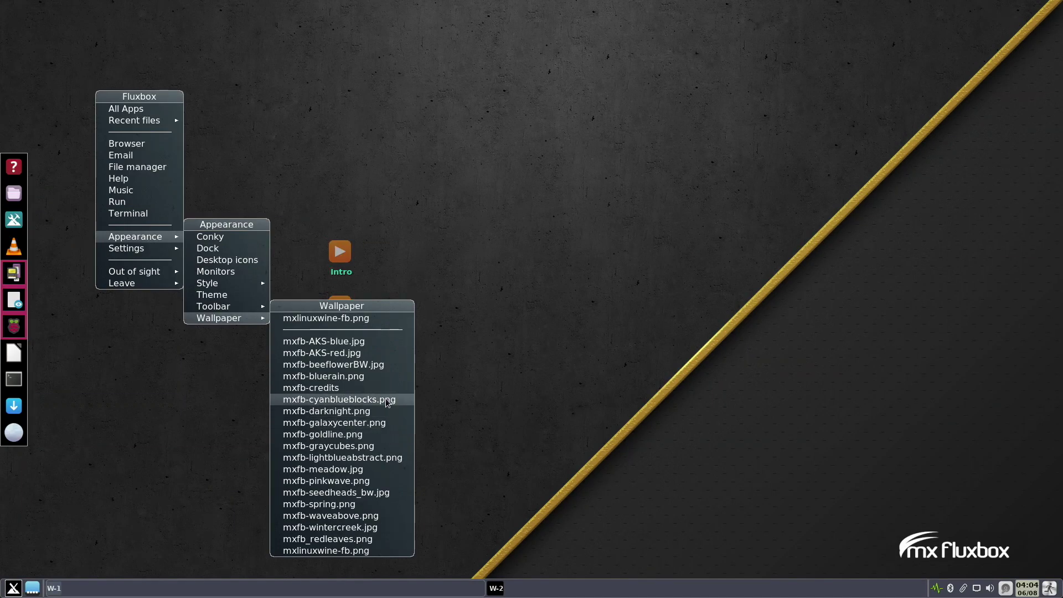
pyautogui.click(386, 400)
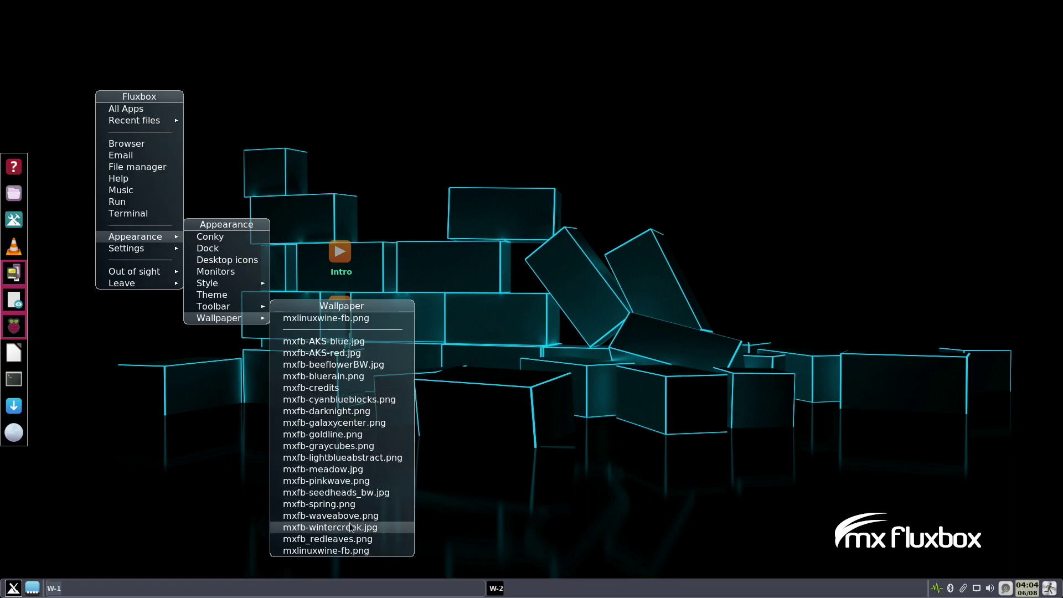
pyautogui.click(344, 547)
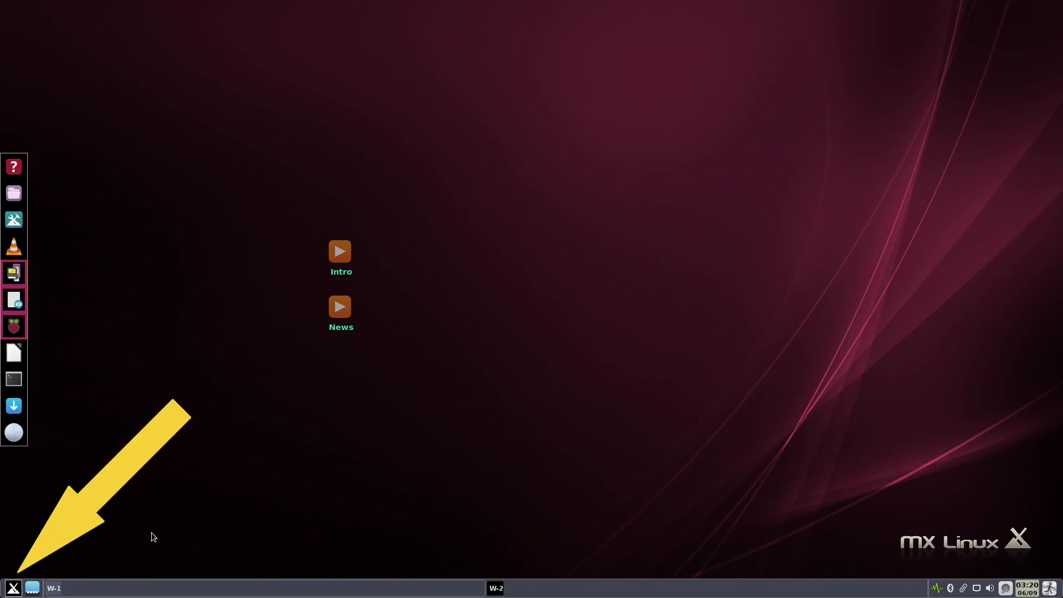
pyautogui.click(13, 589)
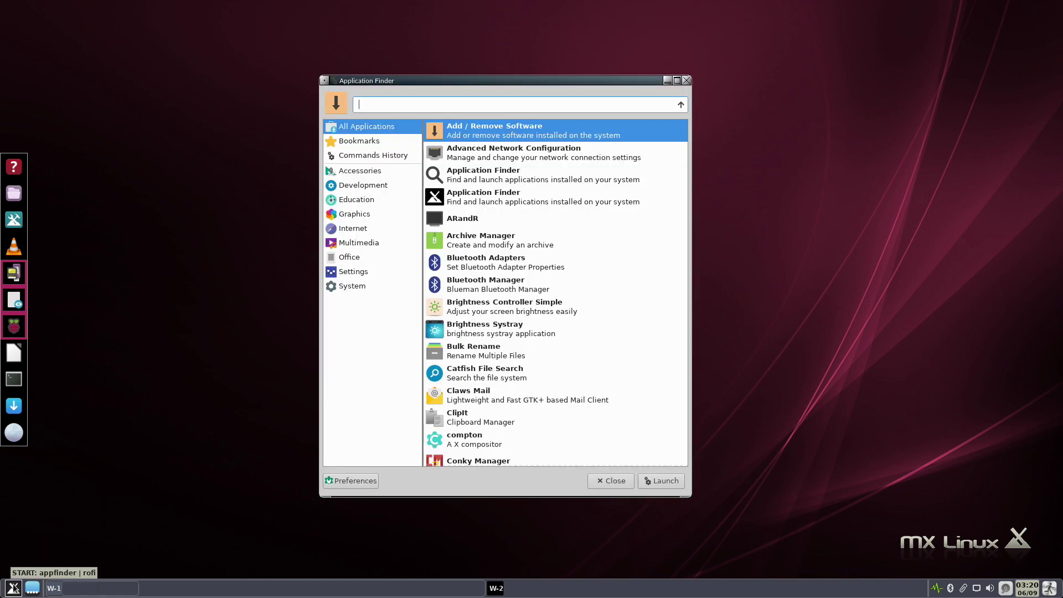
pyautogui.rightClick(14, 588)
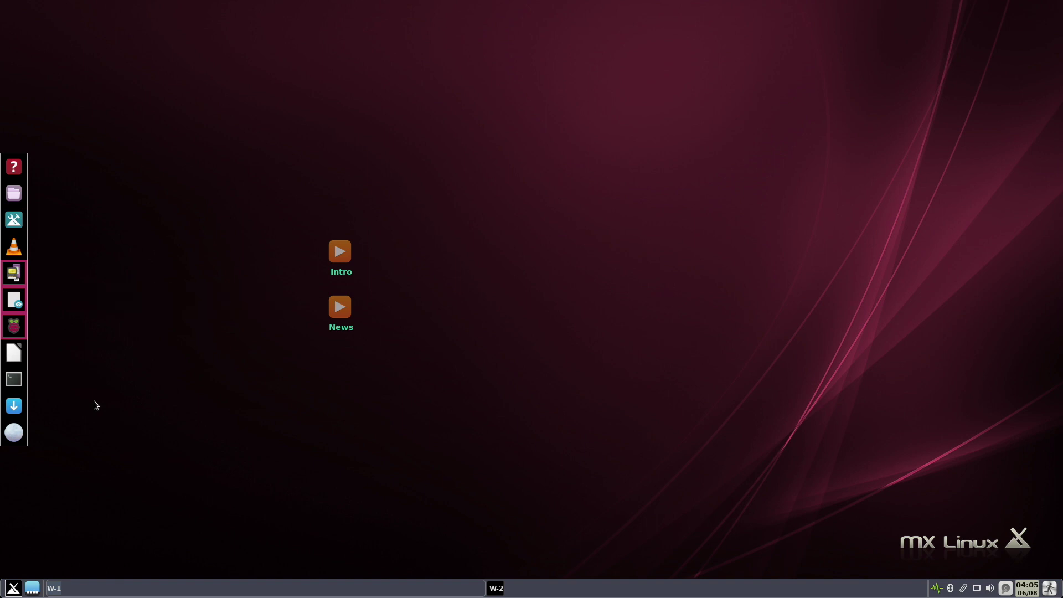
# Bring up the Tint2 panel themes chooser and browse its horizontal and vertical layouts.
pyautogui.click(32, 589)
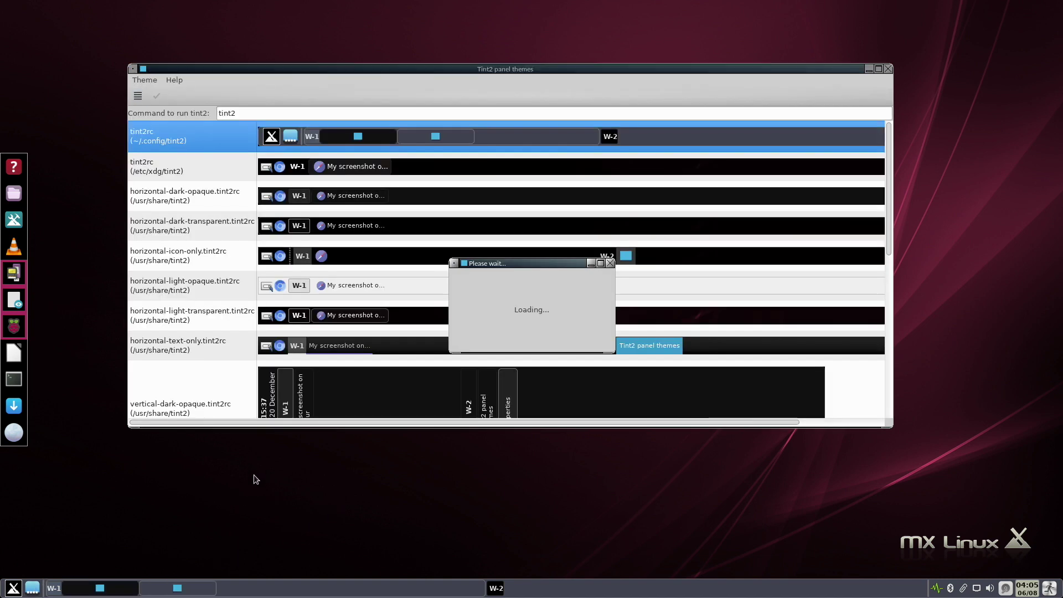
pyautogui.scroll(-10, 530, 320)
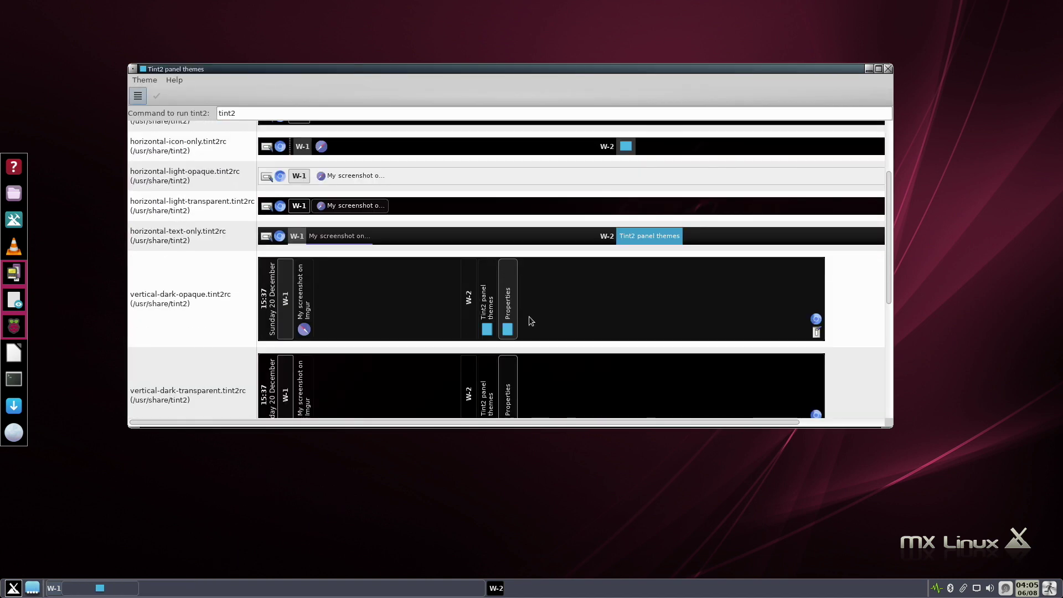
pyautogui.scroll(-3, 528, 317)
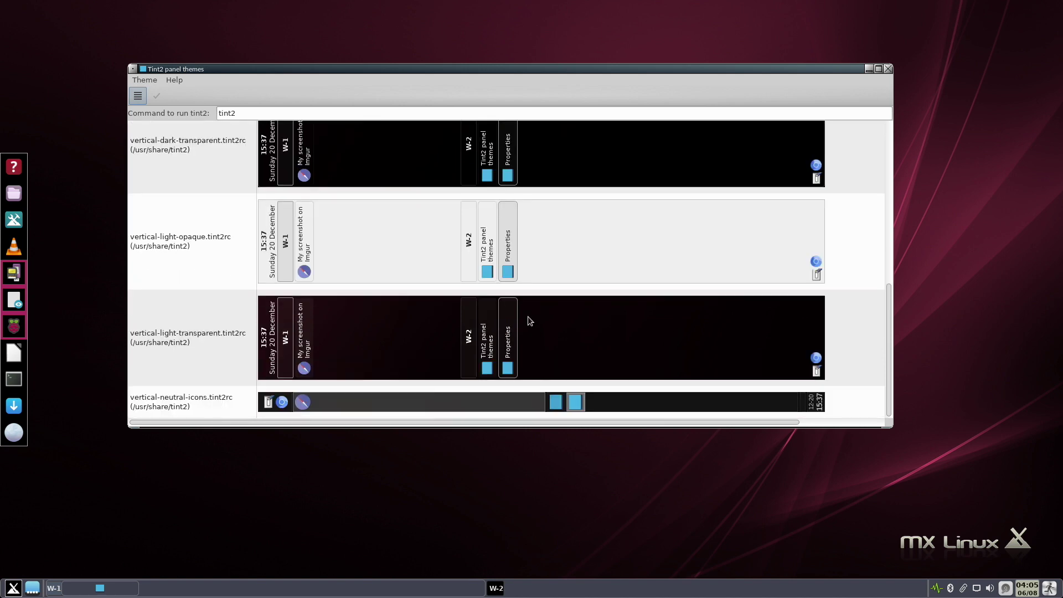
pyautogui.scroll(15, 528, 317)
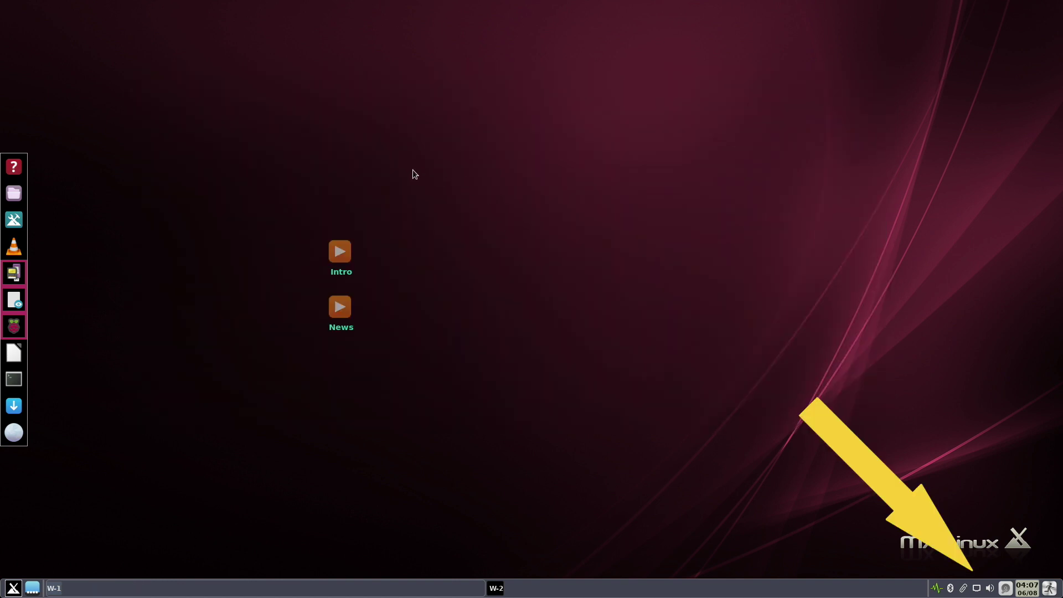
# Cycle through MX-Squared_green, Makro, Shade, ostrich and MerleyKay styles, finishing on MX-debian-blue-rounded.
pyautogui.rightClick(413, 170)
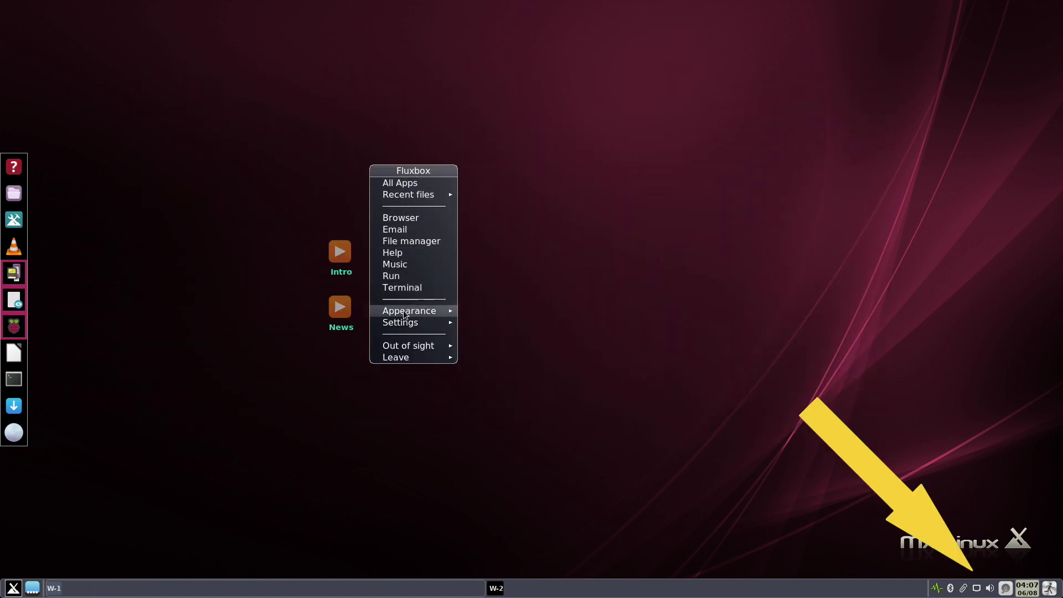
pyautogui.moveTo(403, 310)
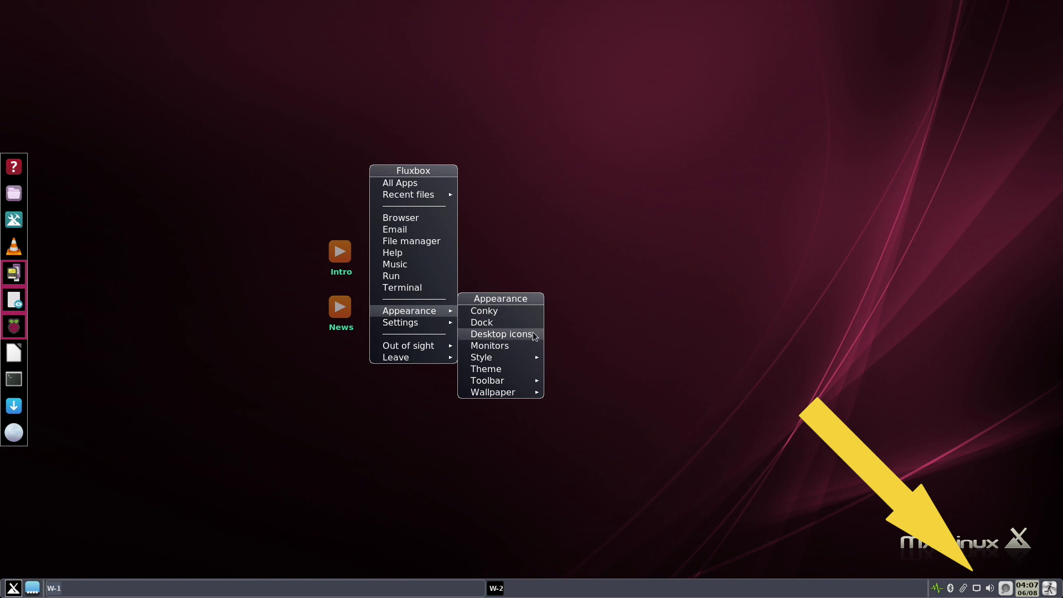
pyautogui.moveTo(537, 359)
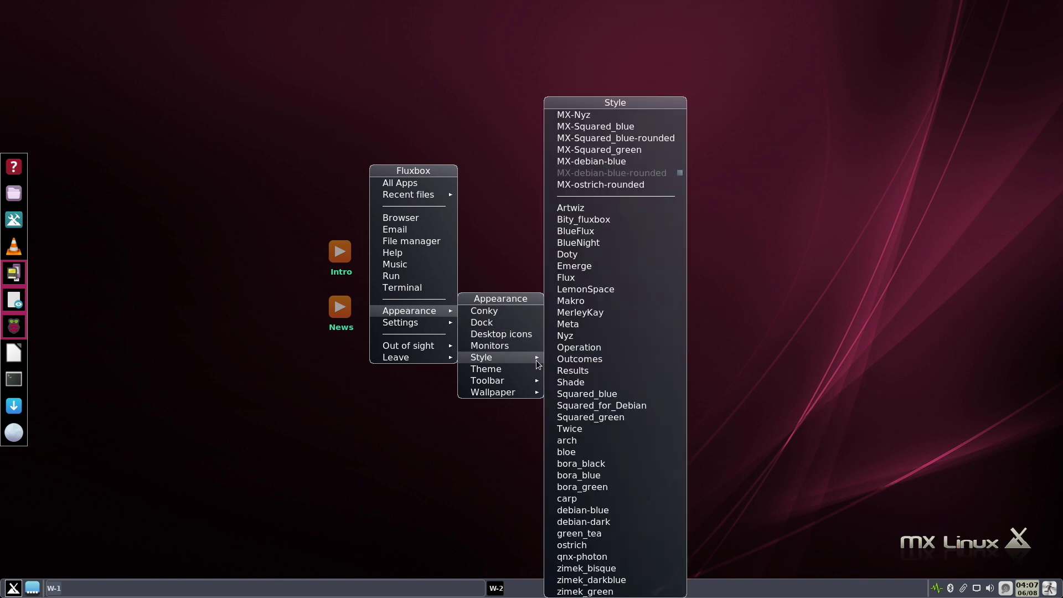
pyautogui.click(649, 149)
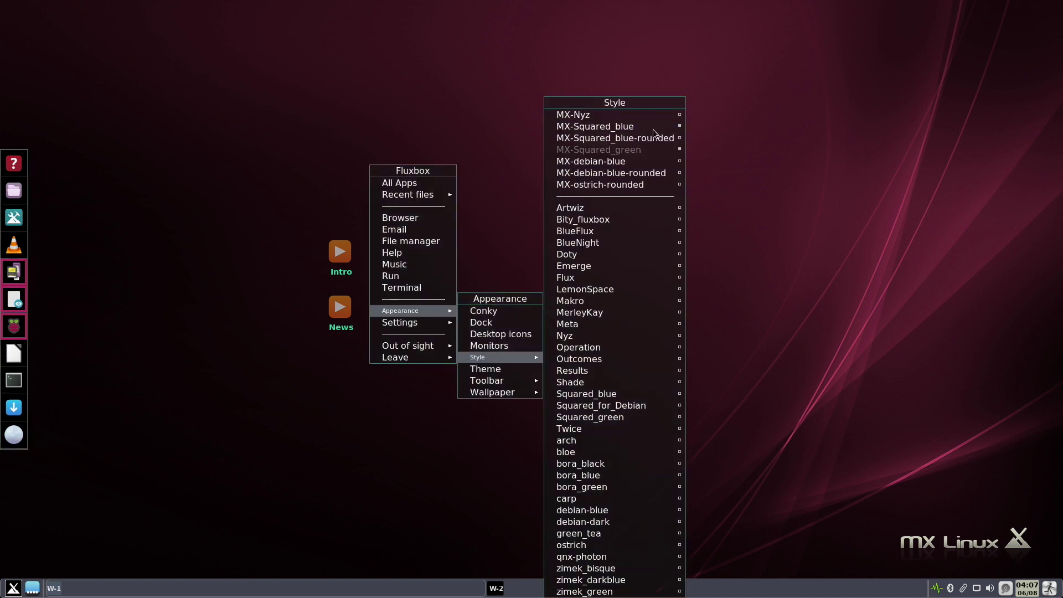
pyautogui.click(610, 298)
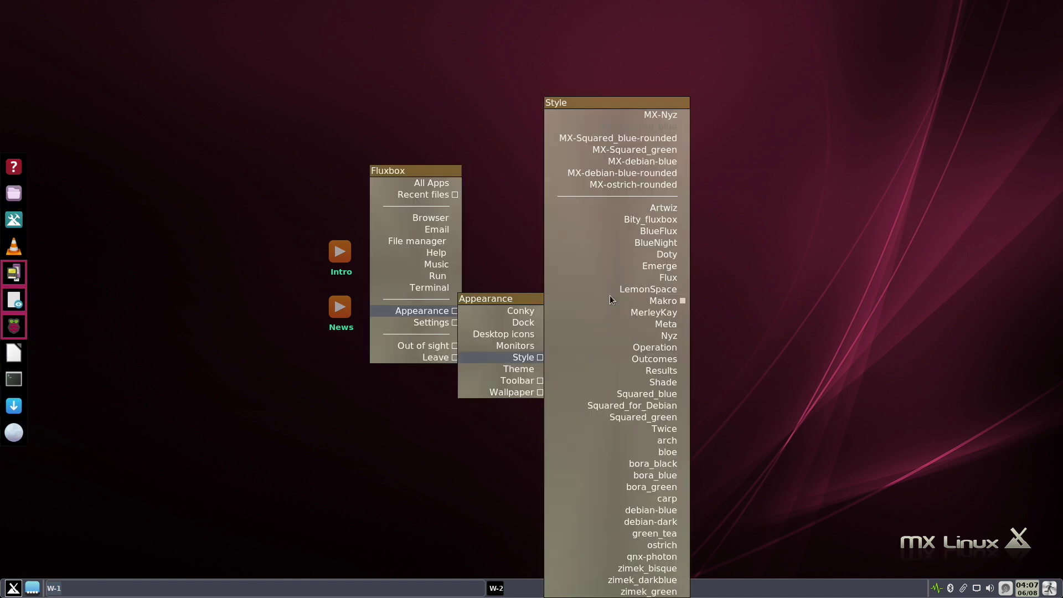
pyautogui.click(589, 386)
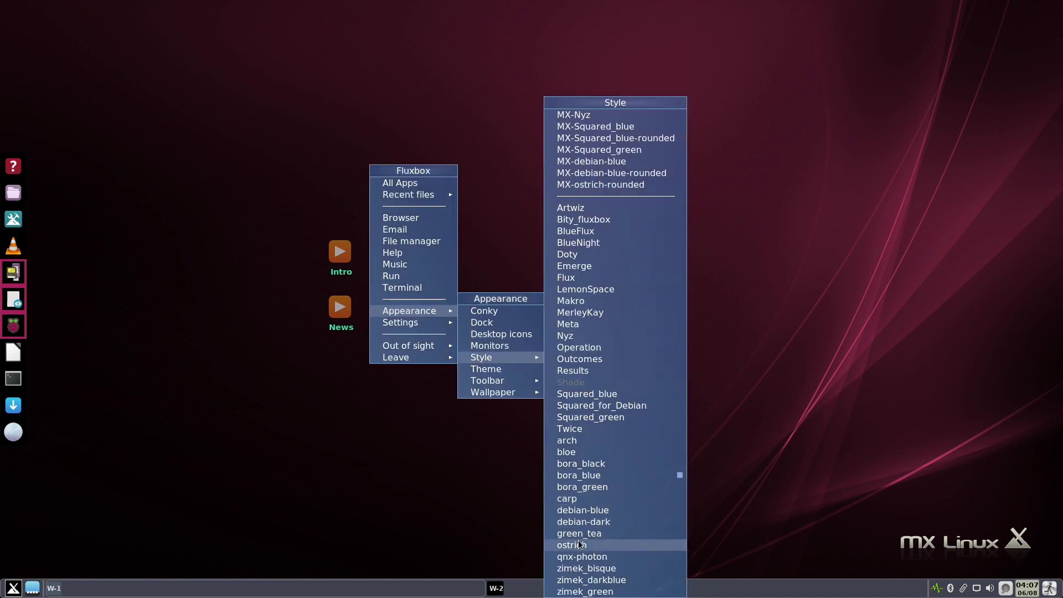
pyautogui.click(580, 545)
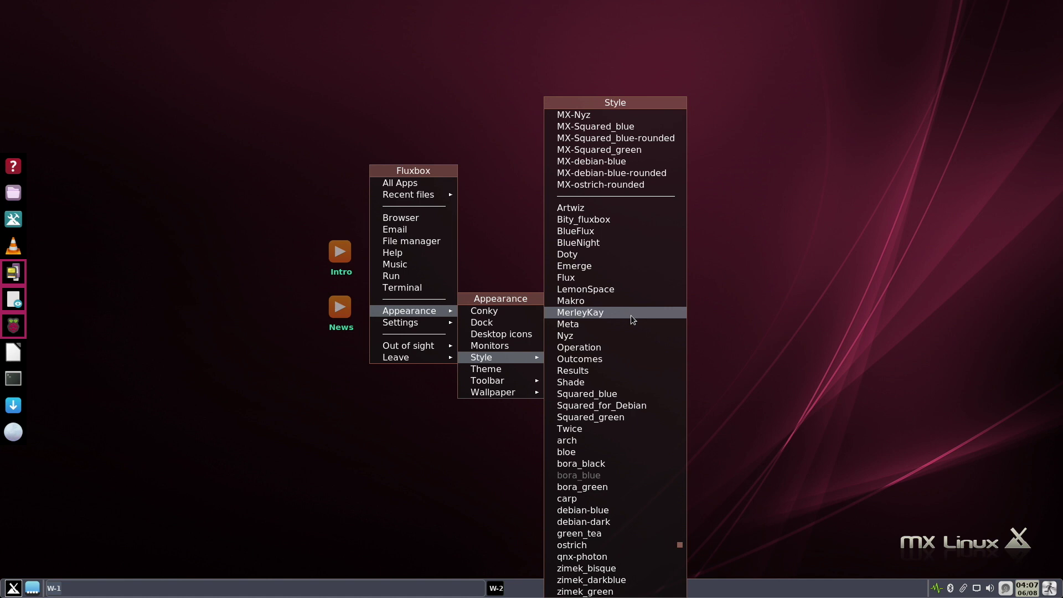
pyautogui.click(631, 315)
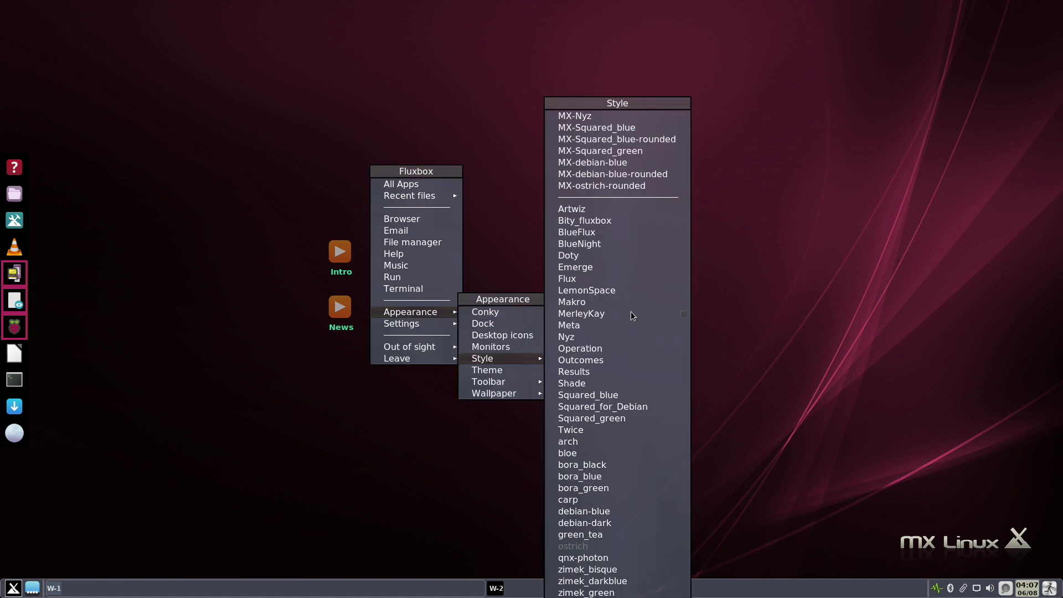
pyautogui.click(629, 174)
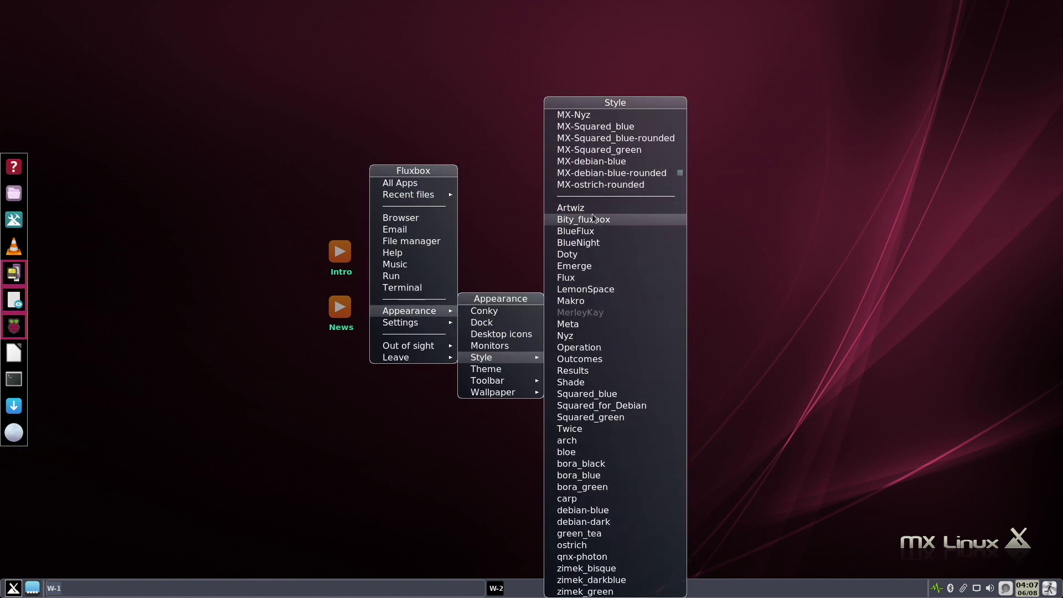
pyautogui.click(485, 231)
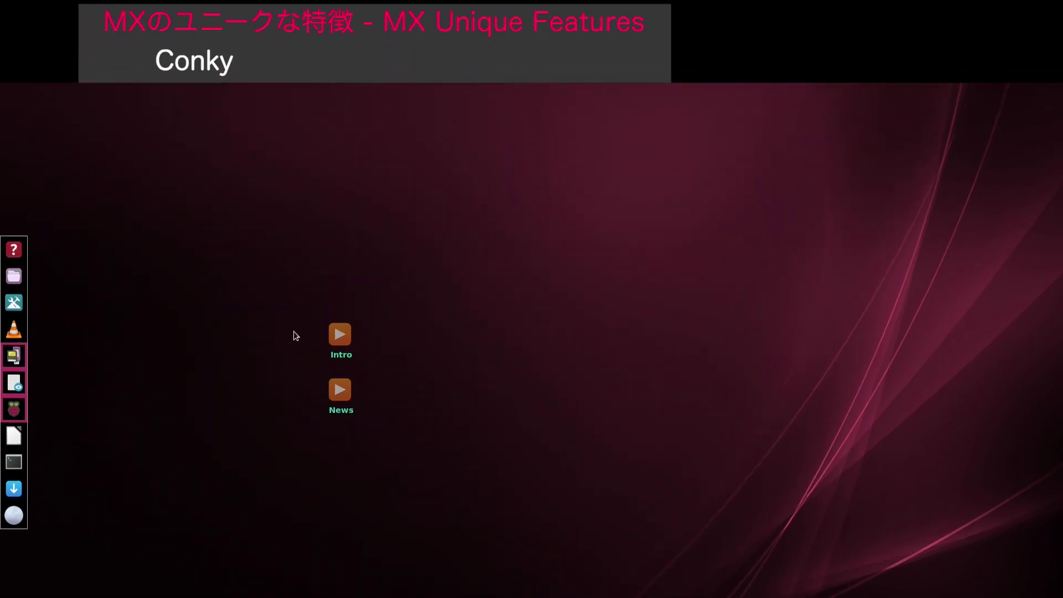
# In Conky Manager, preview APInfo, MX-Asq_clock, GeekyTowerLogo, Bridouz and Conkyglass widgets one at a time.
pyautogui.rightClick(242, 305)
pyautogui.moveTo(238, 447)
pyautogui.click(344, 447)
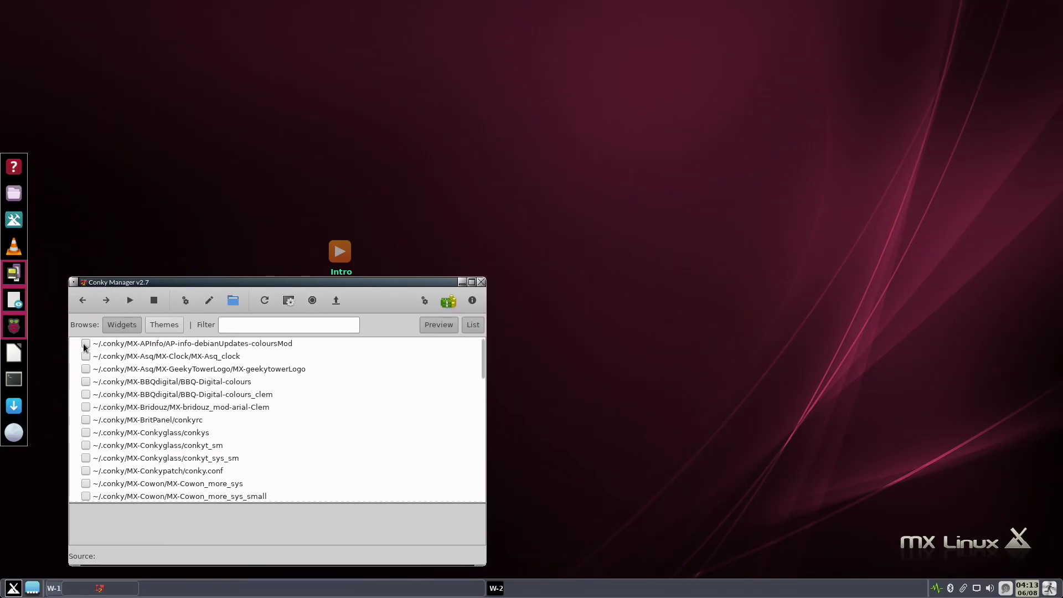
pyautogui.click(85, 344)
pyautogui.click(86, 356)
pyautogui.click(86, 356)
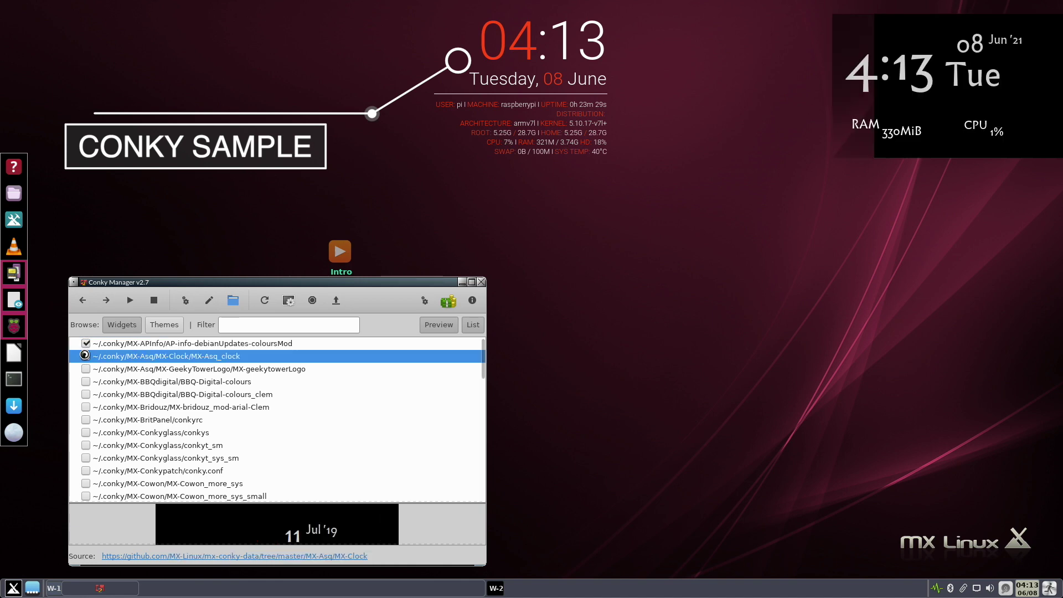
pyautogui.click(86, 343)
pyautogui.click(86, 369)
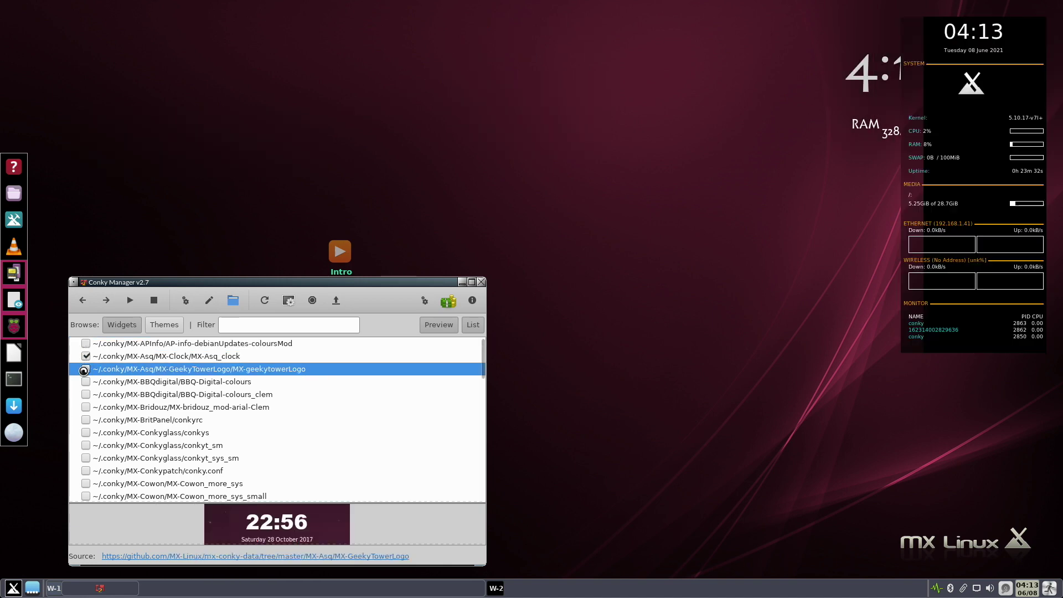
pyautogui.click(85, 356)
pyautogui.click(87, 408)
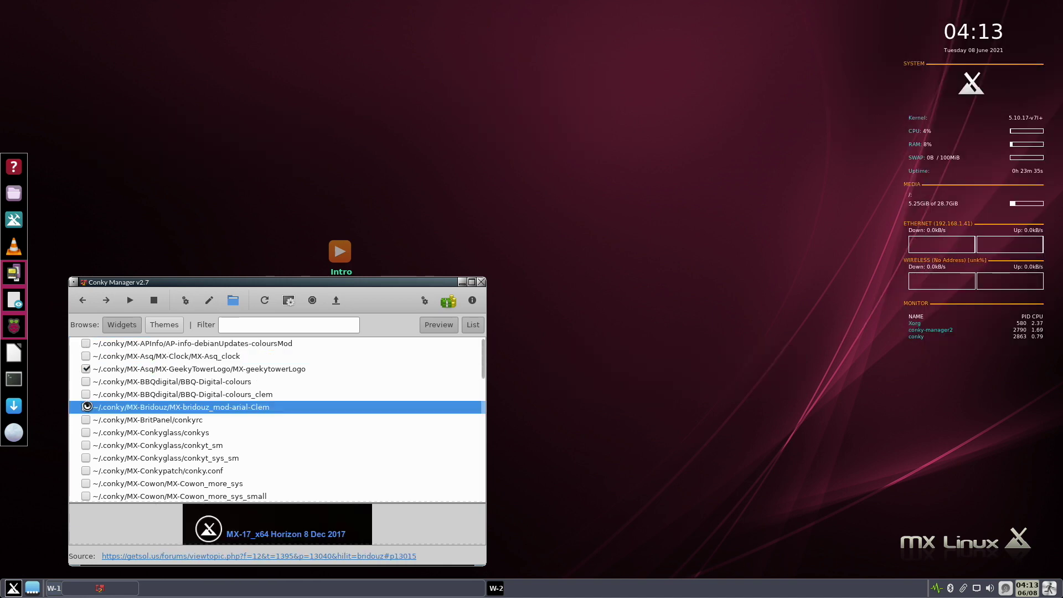
pyautogui.click(89, 369)
pyautogui.click(86, 432)
pyautogui.click(87, 407)
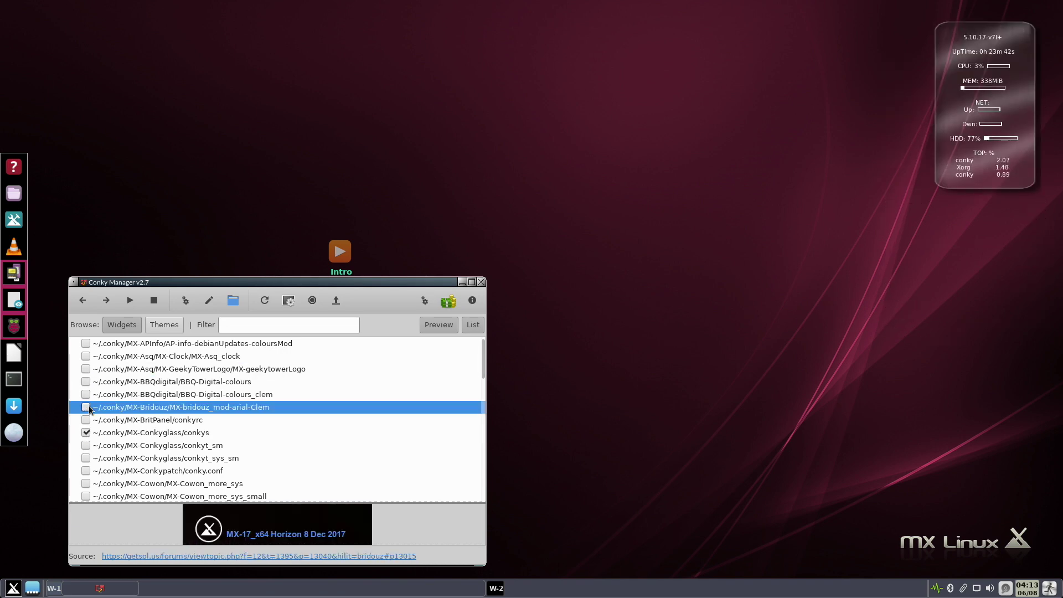
pyautogui.click(87, 468)
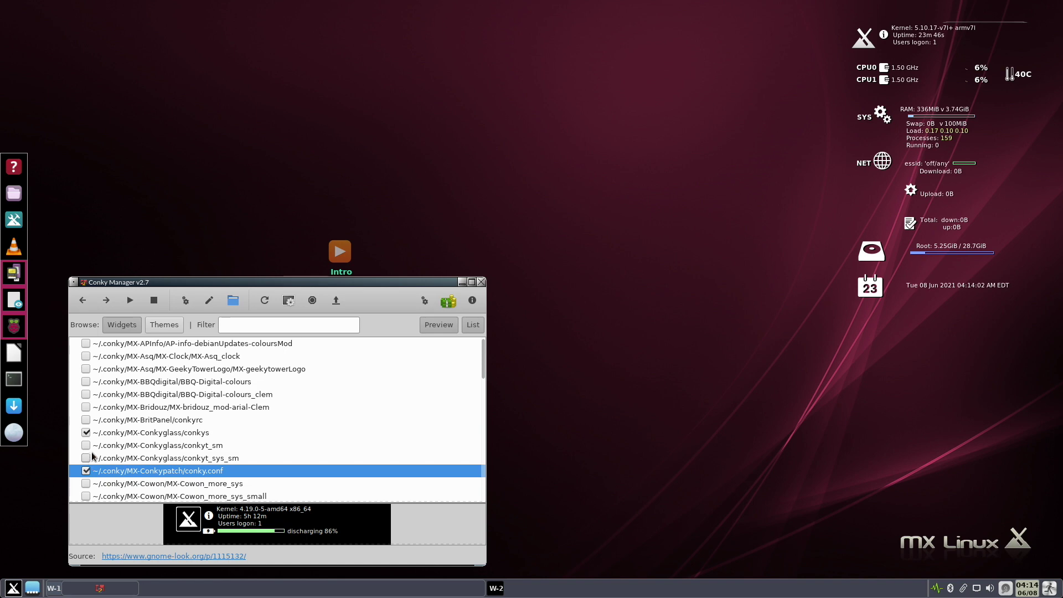
pyautogui.click(86, 432)
# Preview Conkypatch, MX-Cowon_blue_dinreg, MX-Elementary_sys, conky-futuriste-6 and MX-Hermoso widgets in turn.
pyautogui.scroll(-2, 103, 463)
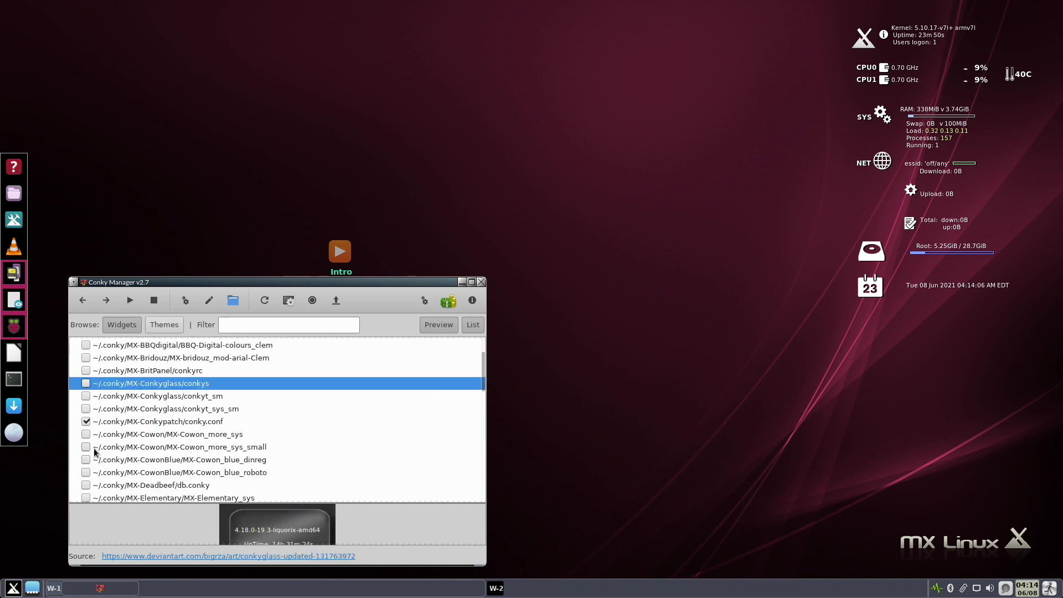
pyautogui.click(86, 459)
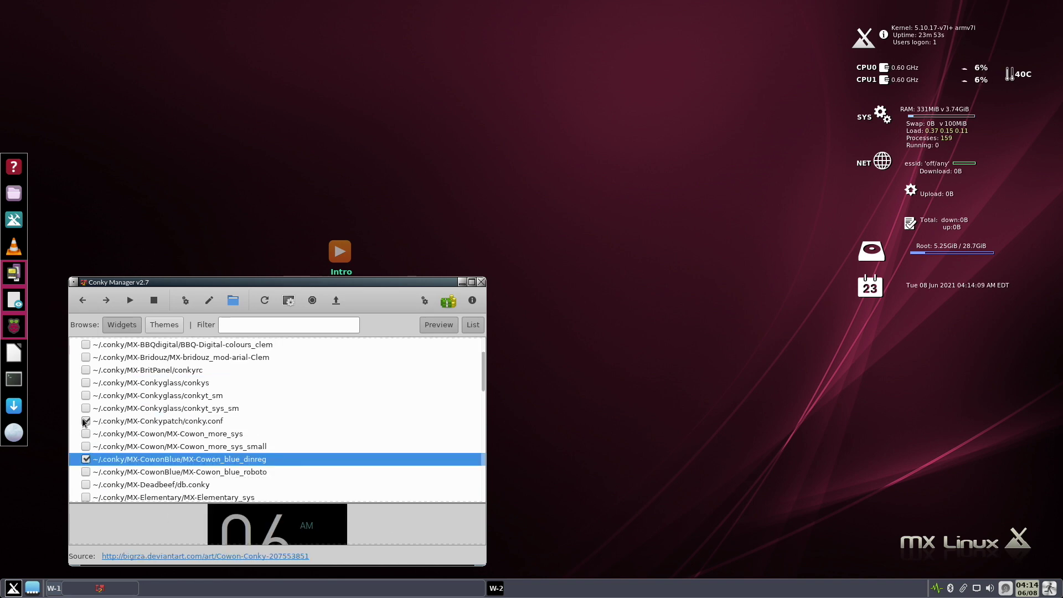
pyautogui.click(86, 421)
pyautogui.scroll(-2, 106, 462)
pyautogui.click(86, 448)
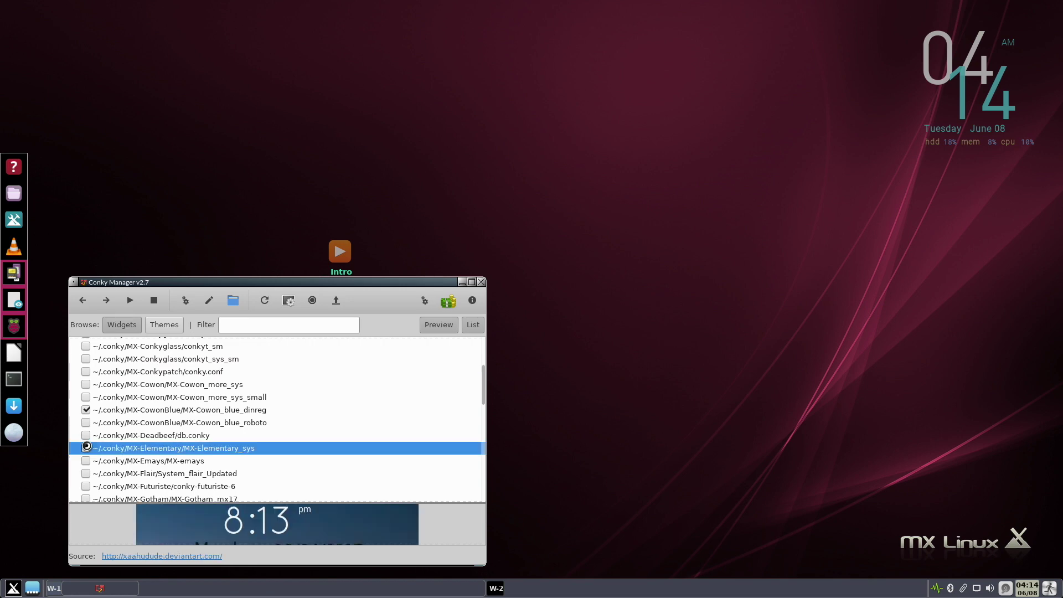
pyautogui.click(86, 409)
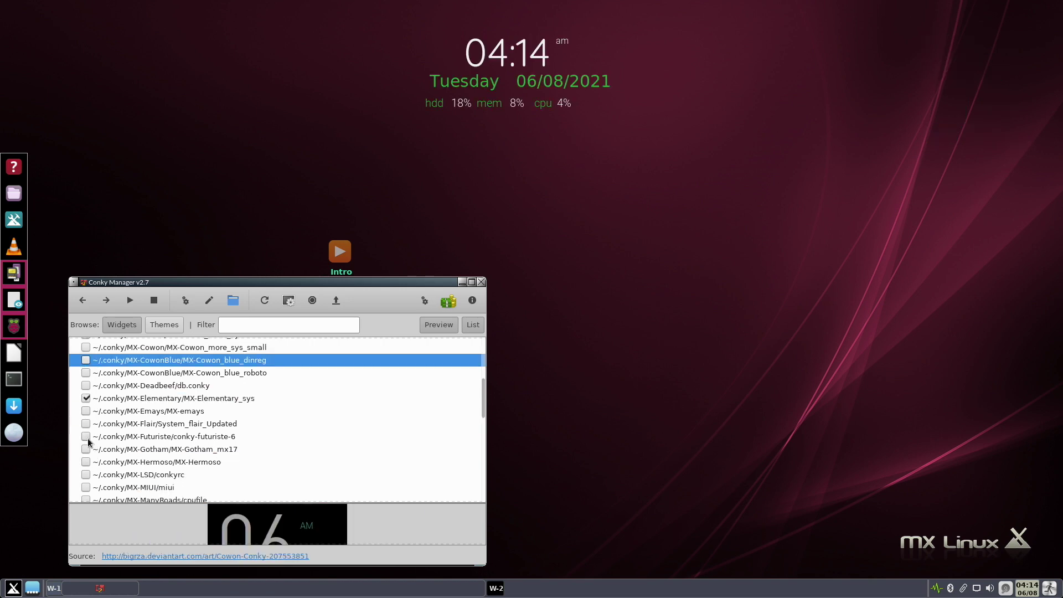
pyautogui.click(86, 437)
pyautogui.click(86, 399)
pyautogui.scroll(-3, 138, 412)
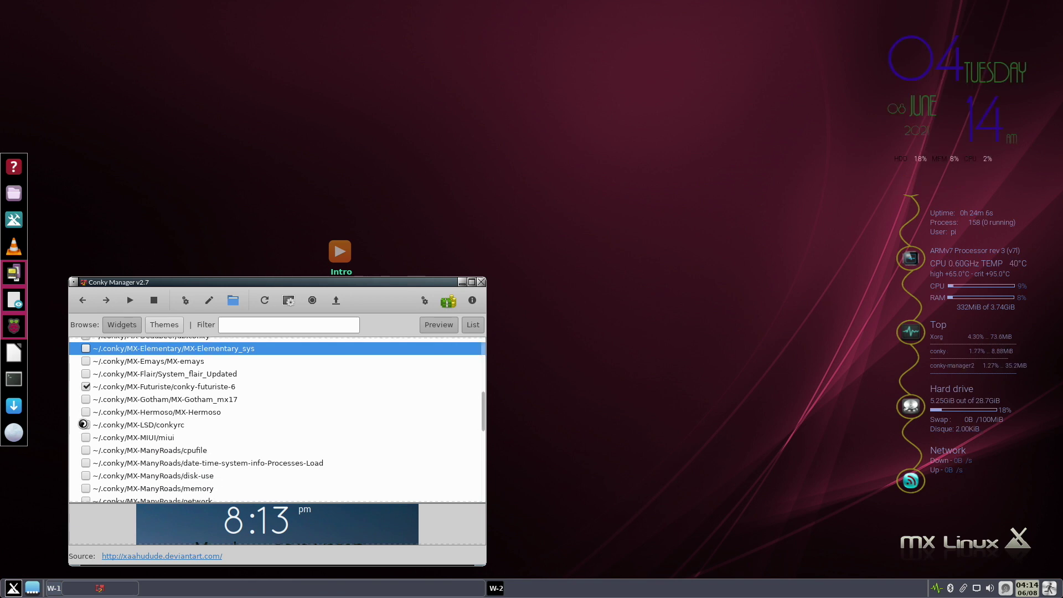
pyautogui.click(85, 412)
pyautogui.click(85, 449)
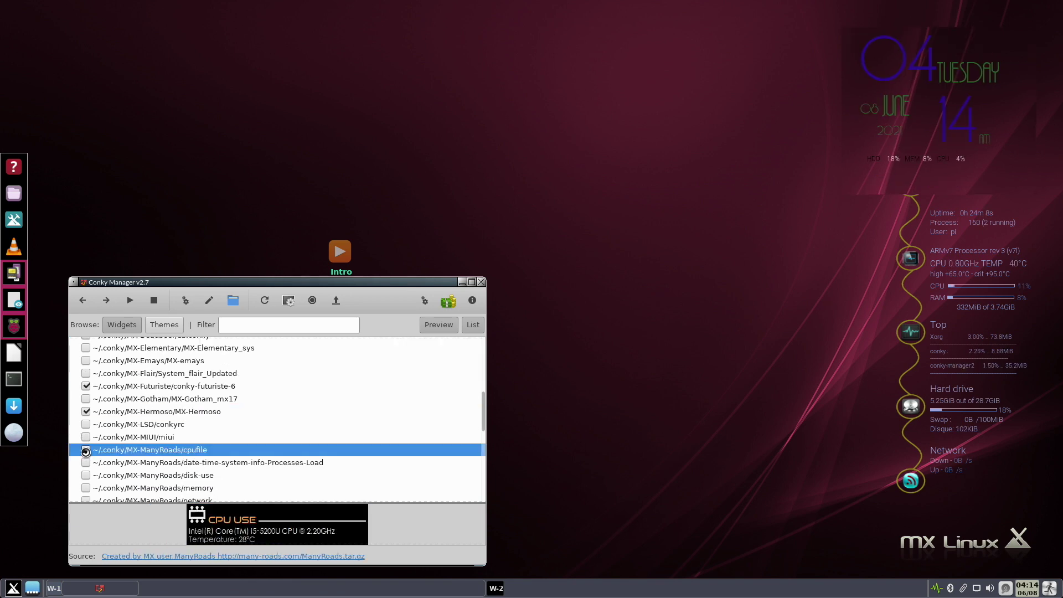
pyautogui.click(85, 386)
pyautogui.click(86, 412)
# Preview ManyRoads cpufile and network, MyFirst date, Multicolor_green, RelojPack Bar and MX-Semplice_sys widgets.
pyautogui.scroll(-3, 87, 428)
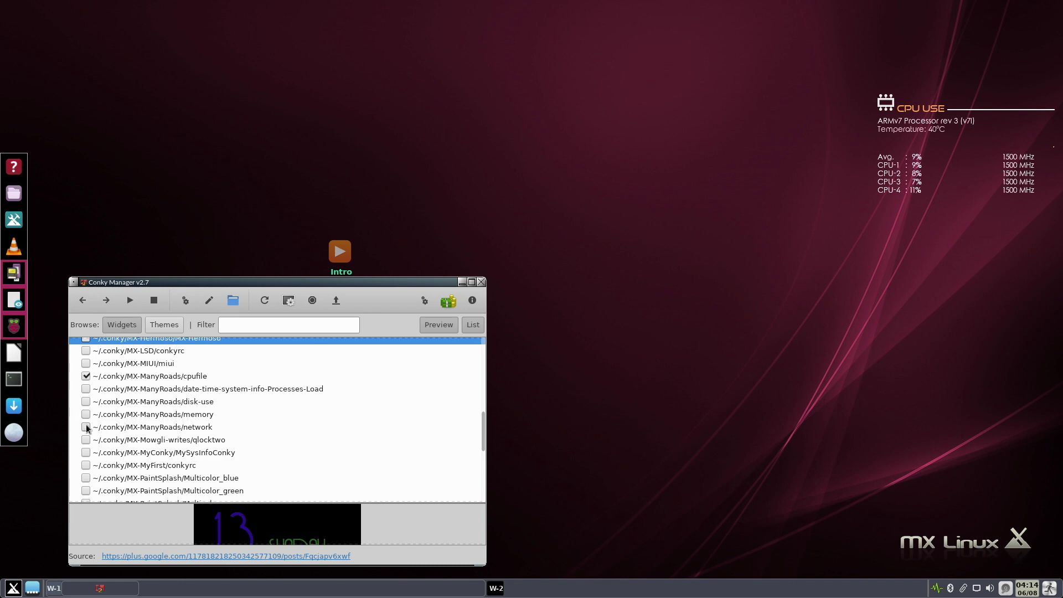
pyautogui.click(86, 428)
pyautogui.click(87, 377)
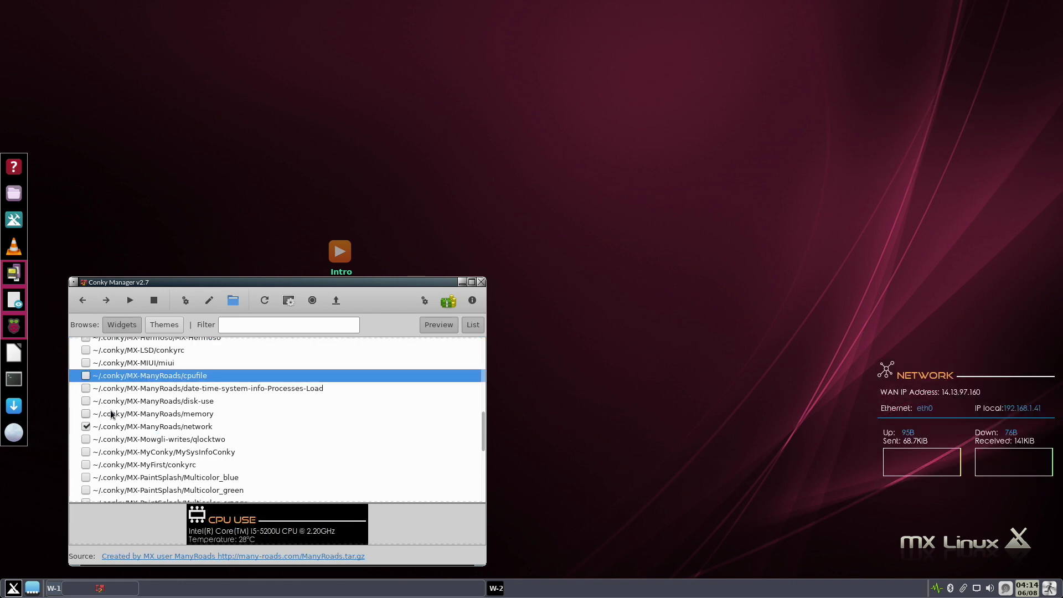
pyautogui.scroll(-2, 110, 414)
pyautogui.click(86, 391)
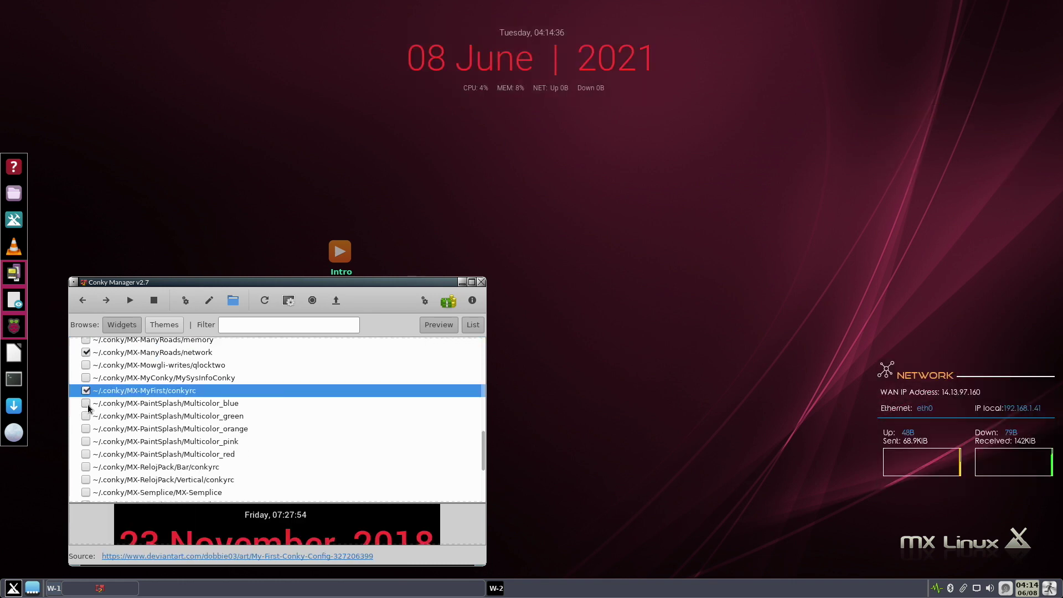
pyautogui.click(86, 415)
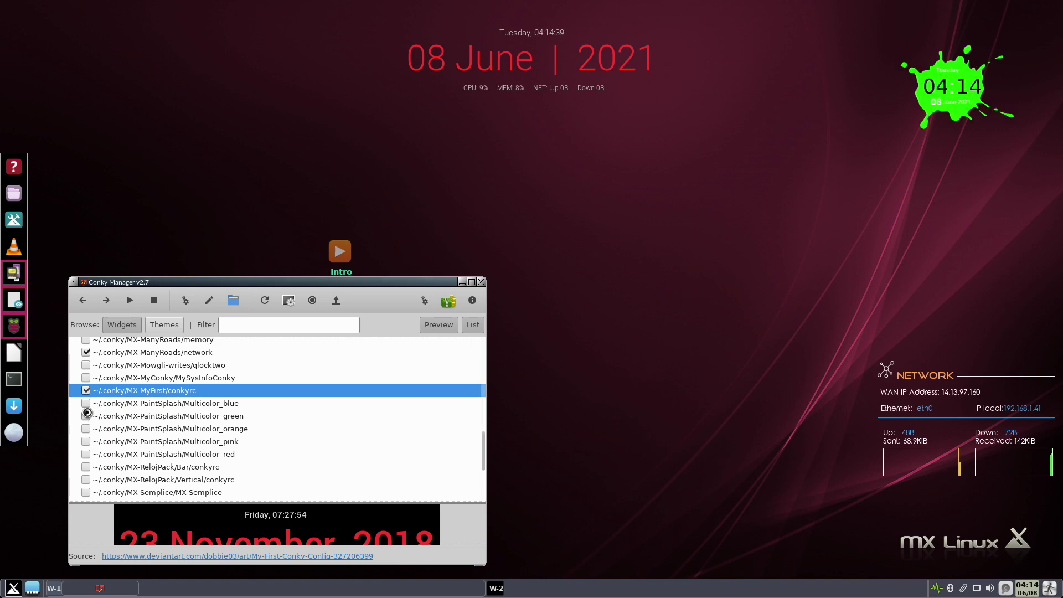
pyautogui.click(86, 390)
pyautogui.click(86, 352)
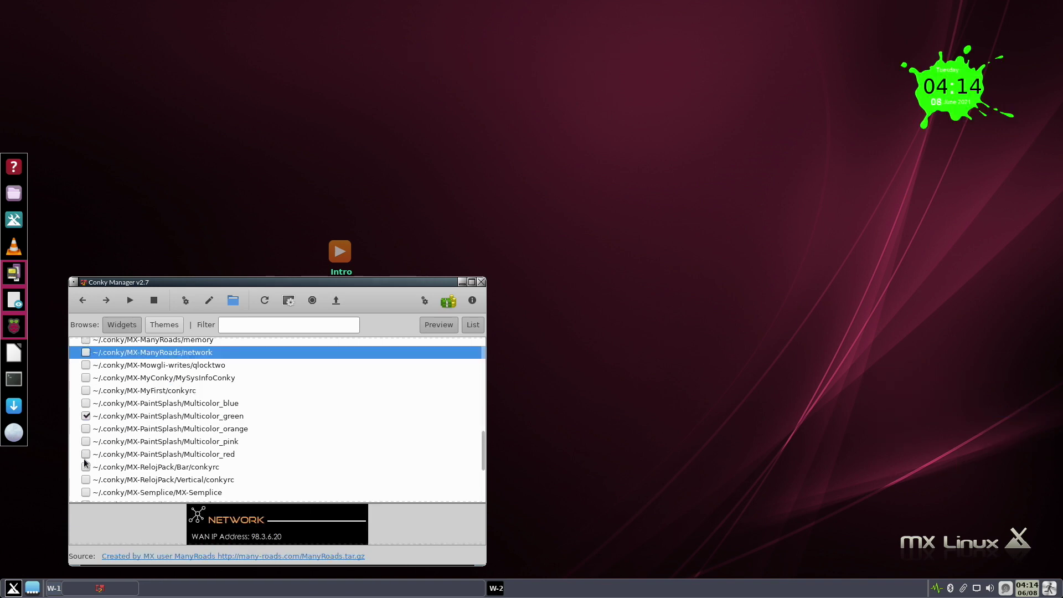
pyautogui.click(87, 466)
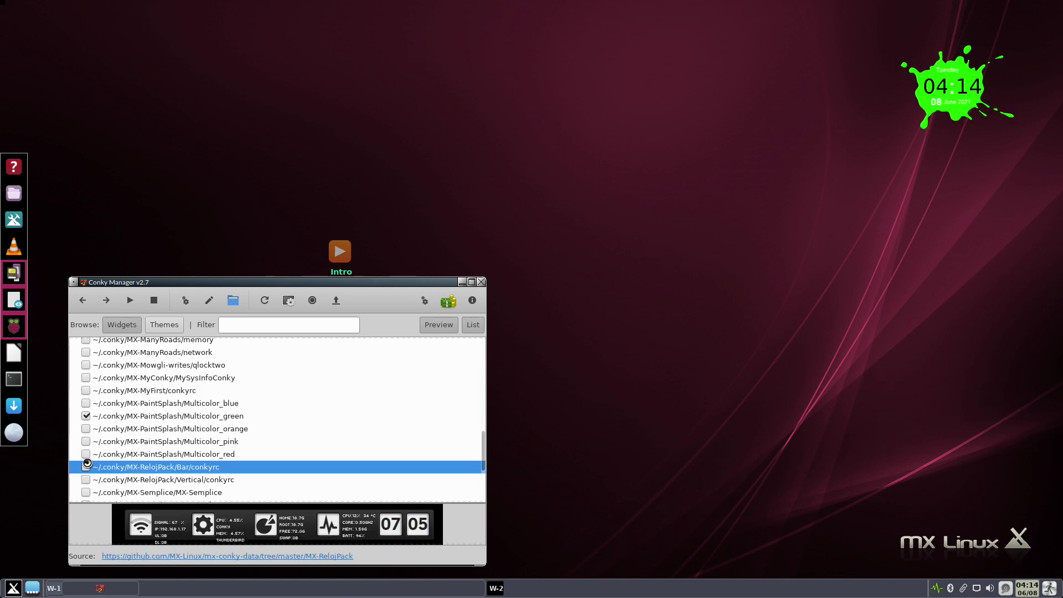
pyautogui.click(86, 416)
pyautogui.scroll(-2, 88, 421)
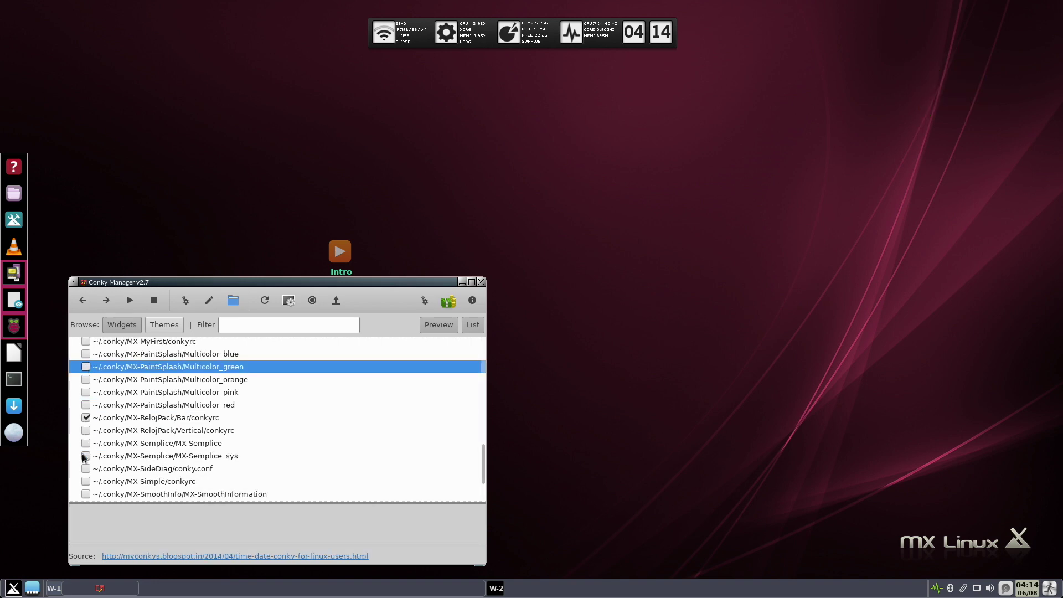
pyautogui.click(86, 455)
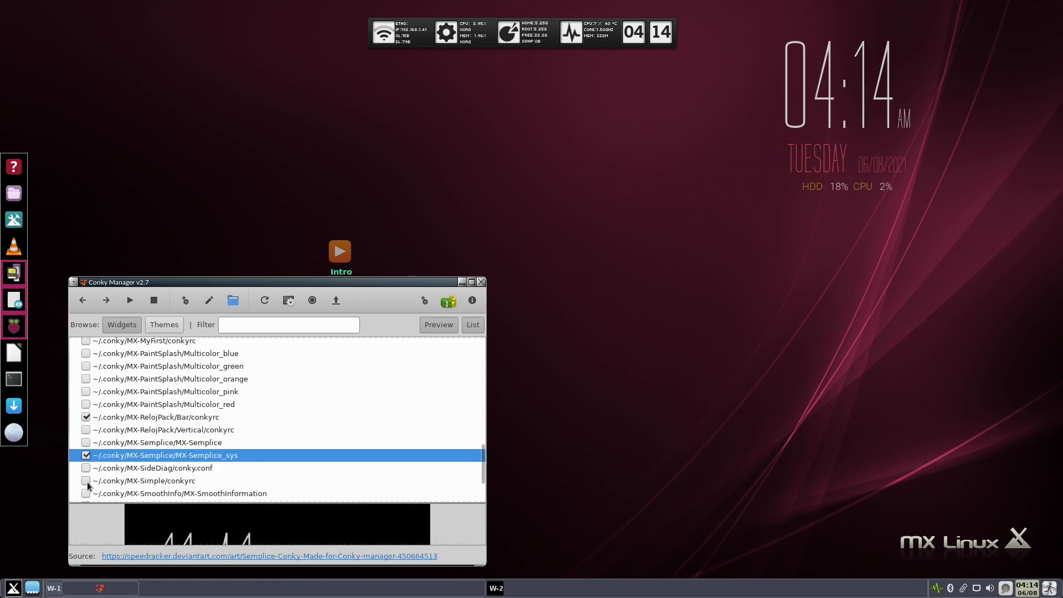
# Enable MX-Simple, MX-TopBar, TronLegacy and MX-Voyager widgets, then switch MX-TopBar off again.
pyautogui.click(86, 482)
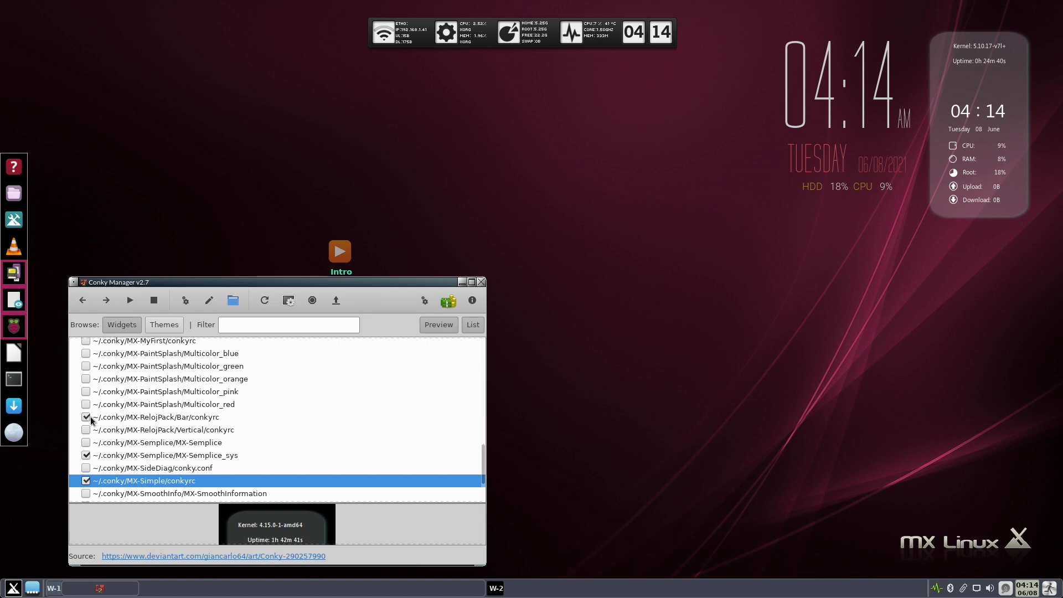
pyautogui.scroll(-2, 89, 482)
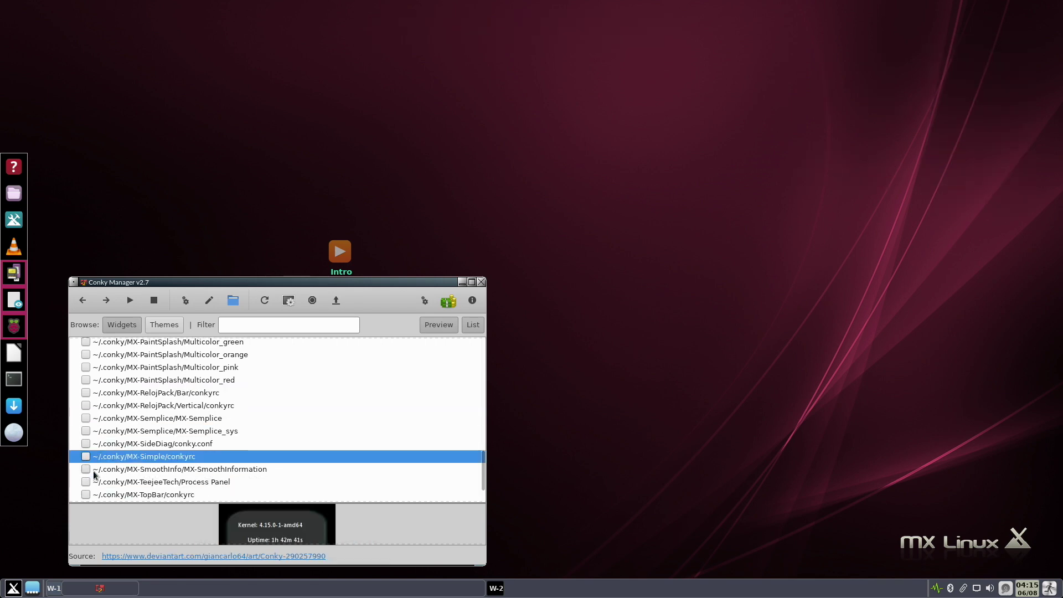
pyautogui.click(88, 470)
pyautogui.scroll(-1, 91, 474)
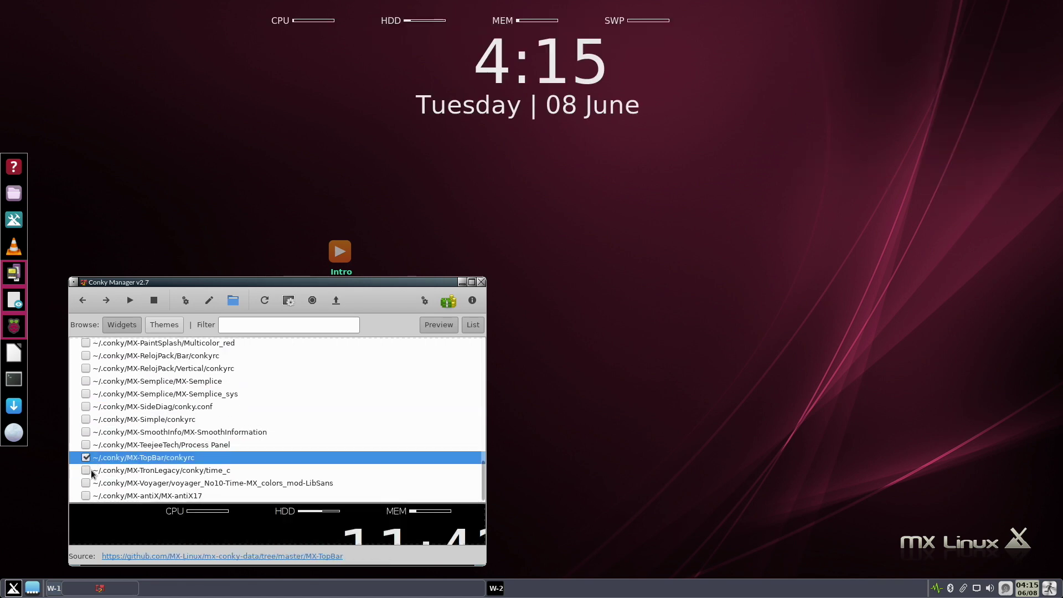
pyautogui.click(86, 475)
pyautogui.click(87, 482)
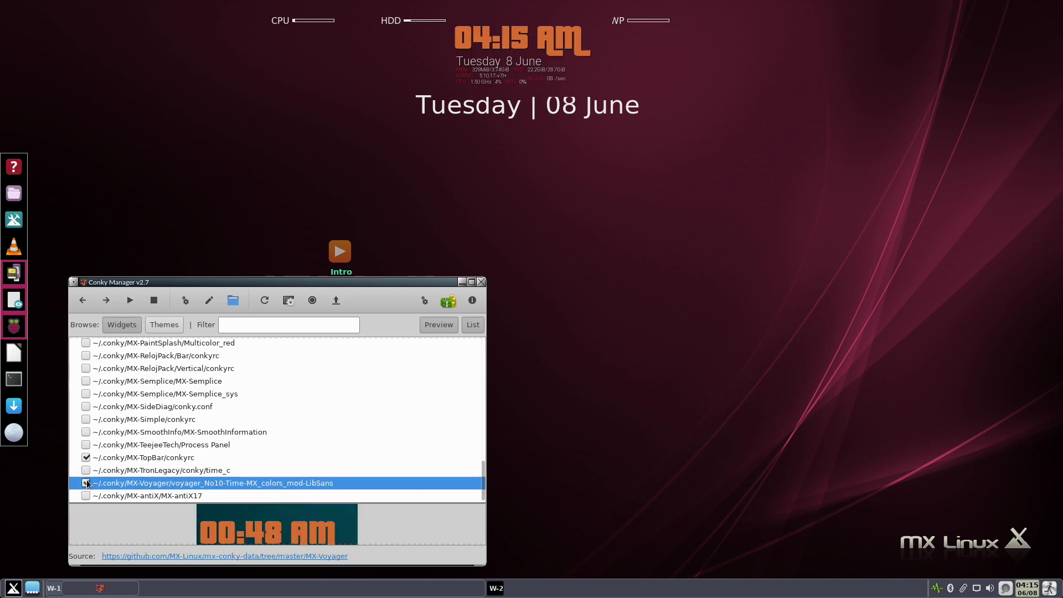
pyautogui.click(88, 458)
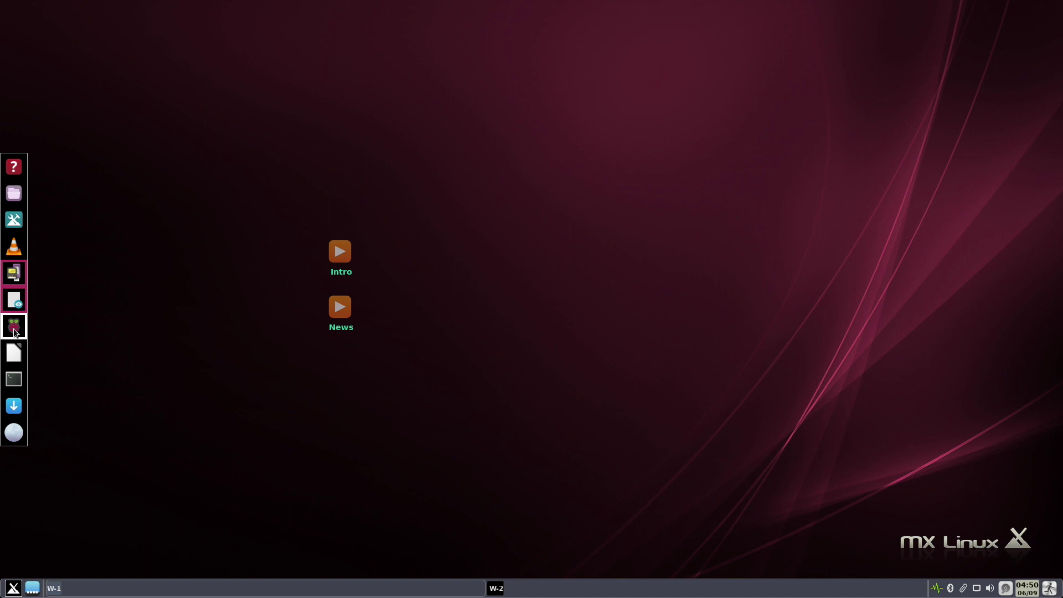
# Set the locale to language ja (Japanese) with the UTF-8 character set on the Localisation tab.
pyautogui.click(14, 328)
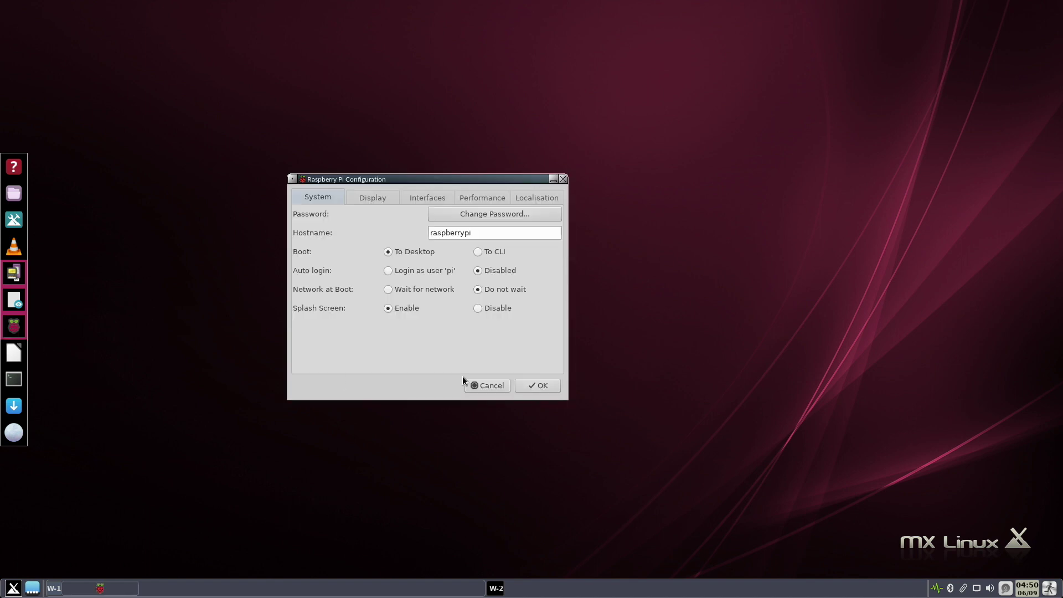
pyautogui.click(549, 199)
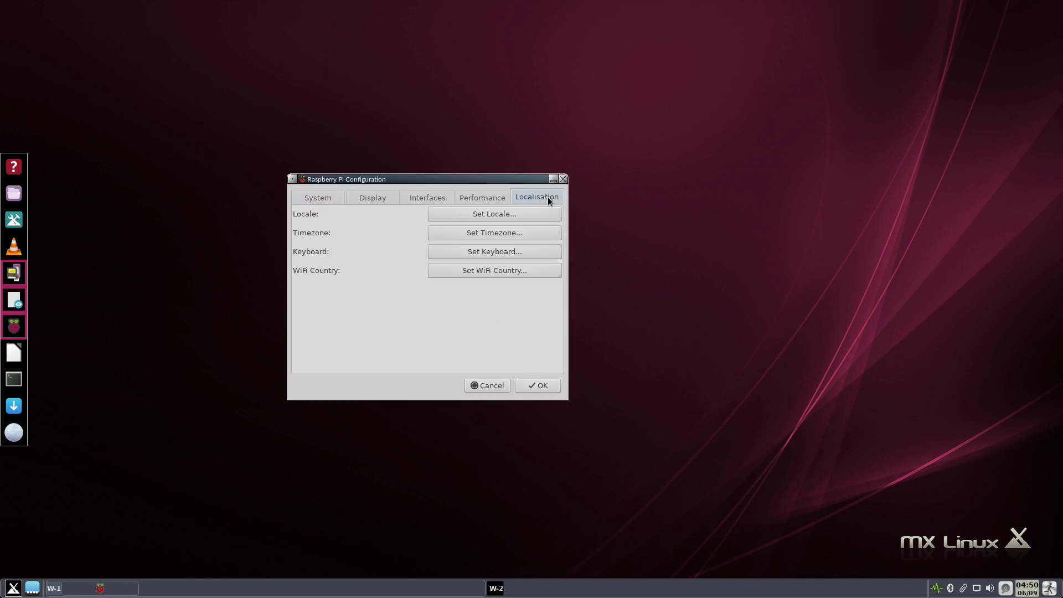
pyautogui.click(539, 215)
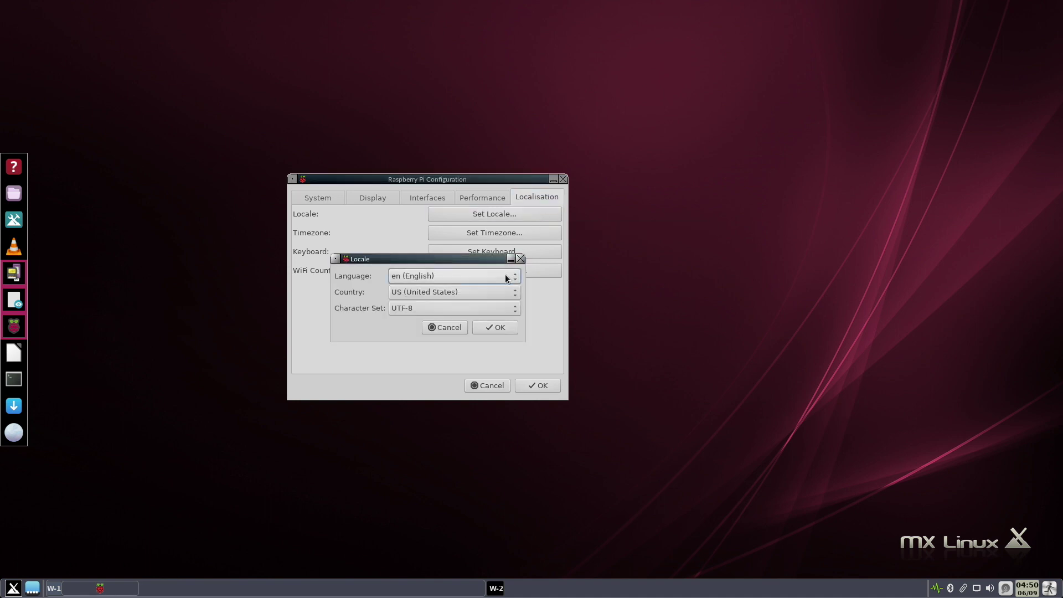
pyautogui.click(505, 274)
pyautogui.scroll(-10, 505, 274)
pyautogui.click(505, 277)
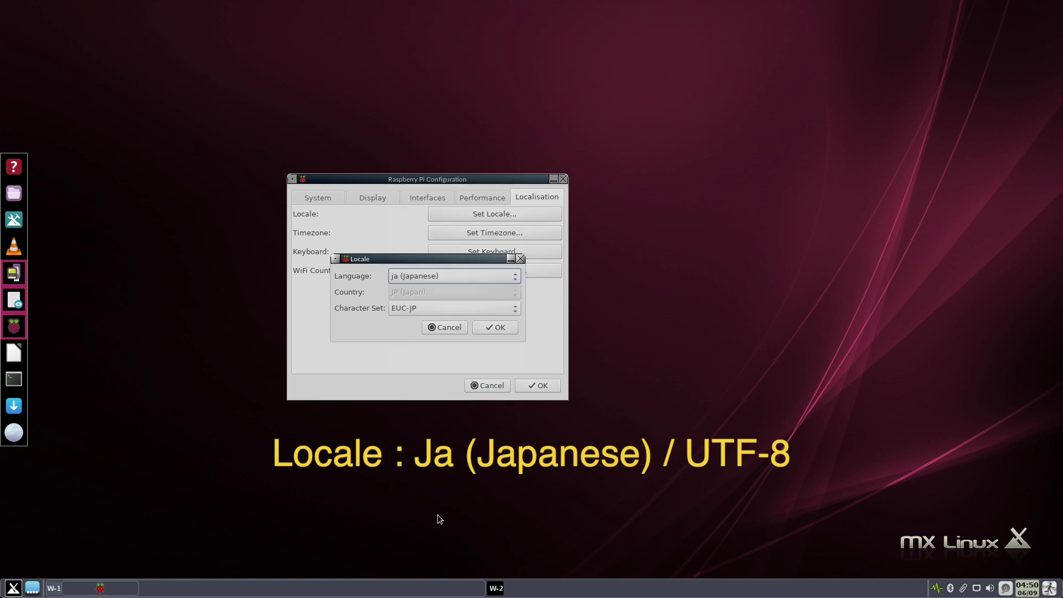
pyautogui.click(486, 311)
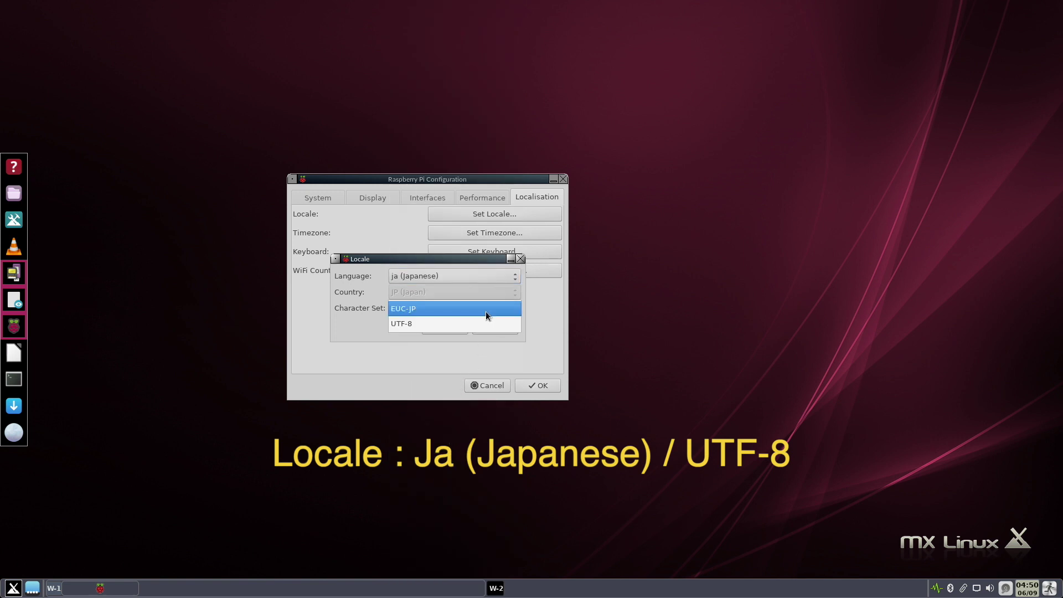
pyautogui.click(486, 322)
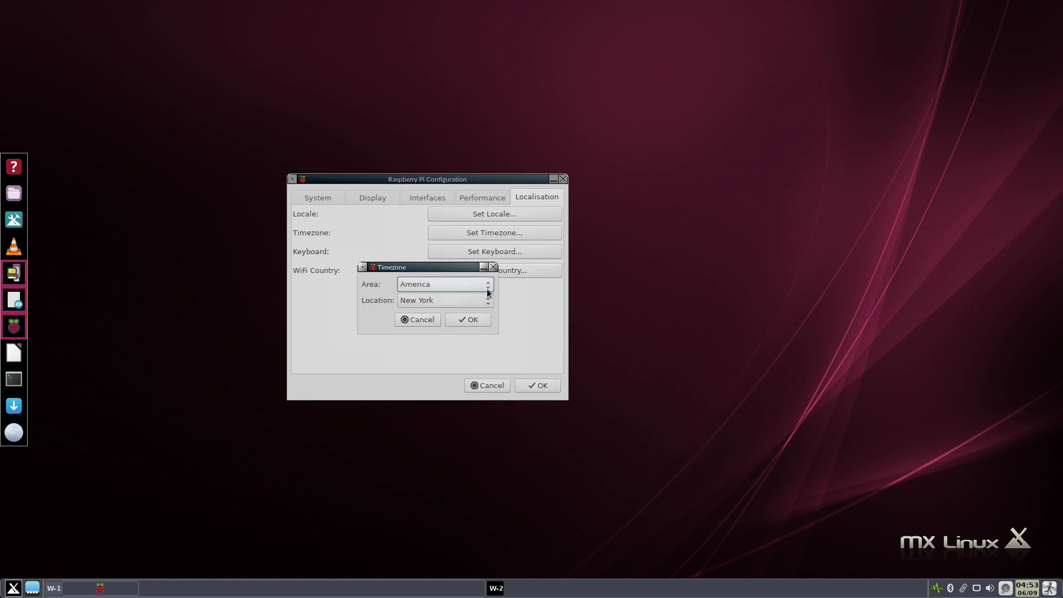
pyautogui.click(446, 284)
# Set the timezone to Asia/Tokyo.
pyautogui.click(454, 402)
pyautogui.click(446, 301)
pyautogui.scroll(-20, 463, 429)
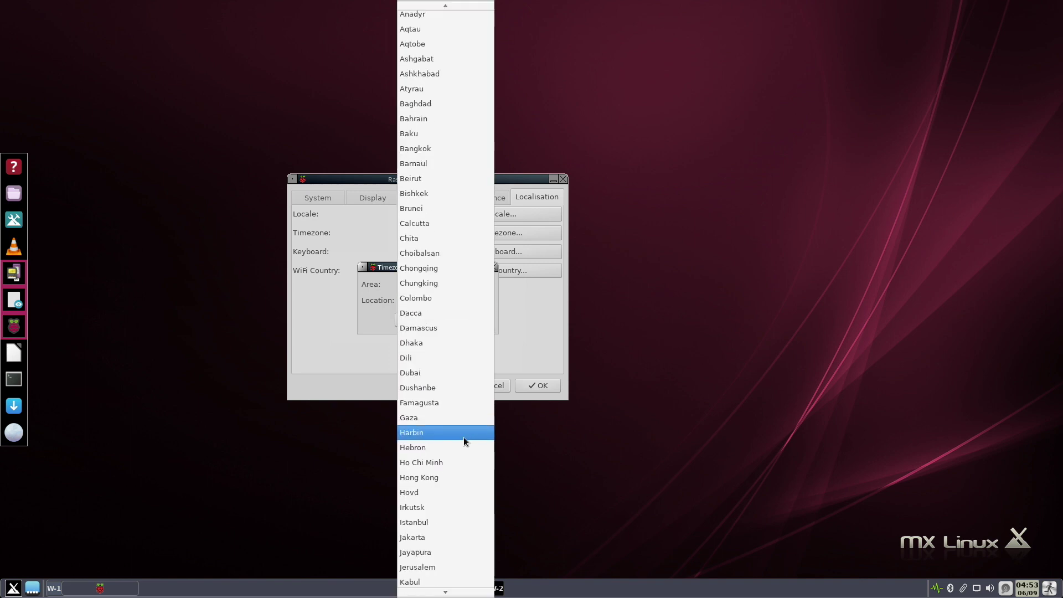
pyautogui.click(467, 514)
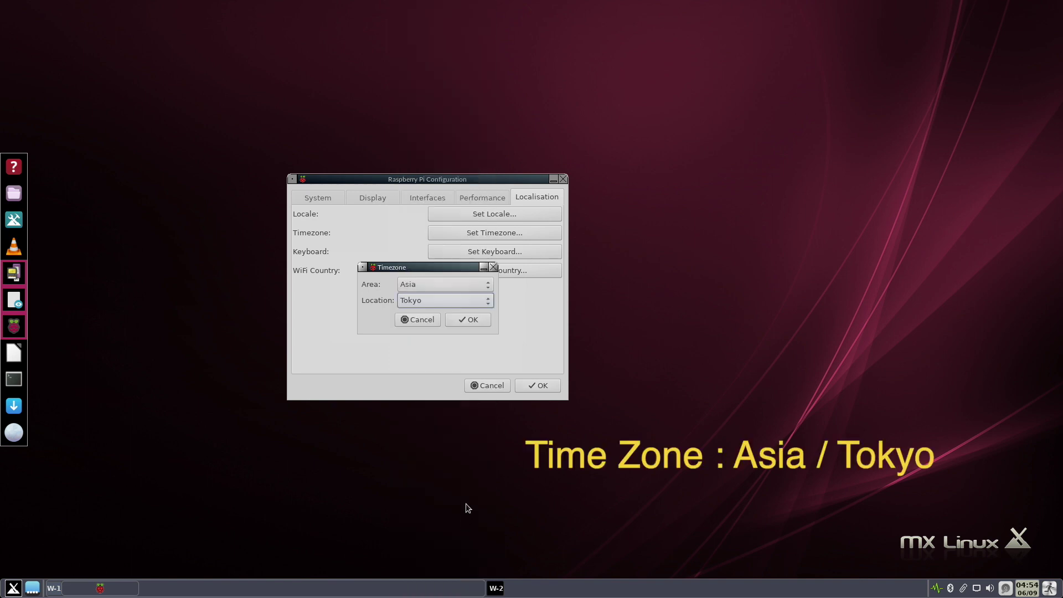
pyautogui.click(479, 325)
# Set the keyboard layout to Japanese.
pyautogui.click(507, 255)
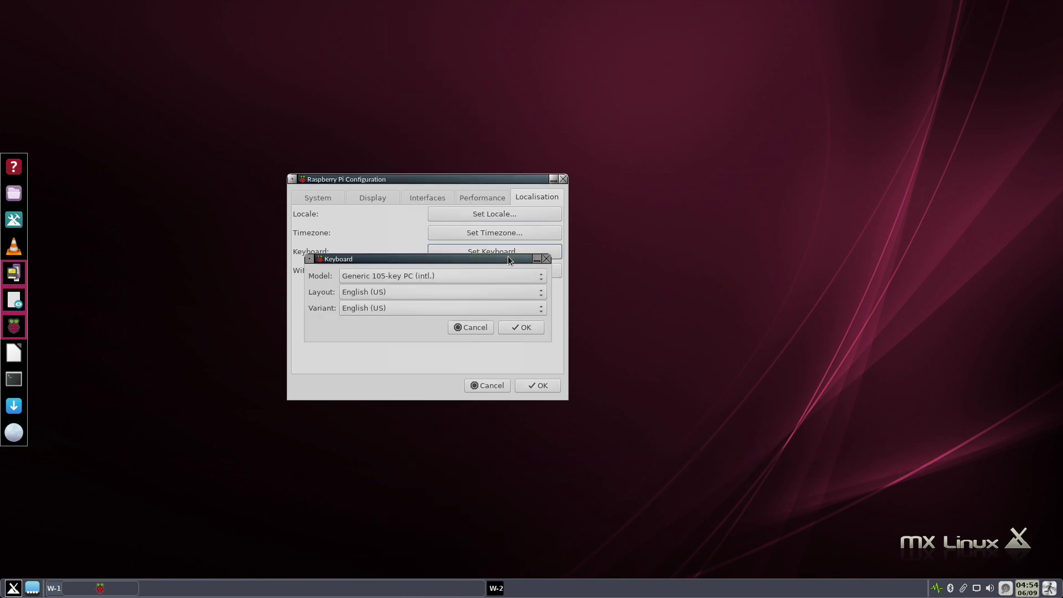
pyautogui.click(498, 297)
pyautogui.scroll(-4, 498, 397)
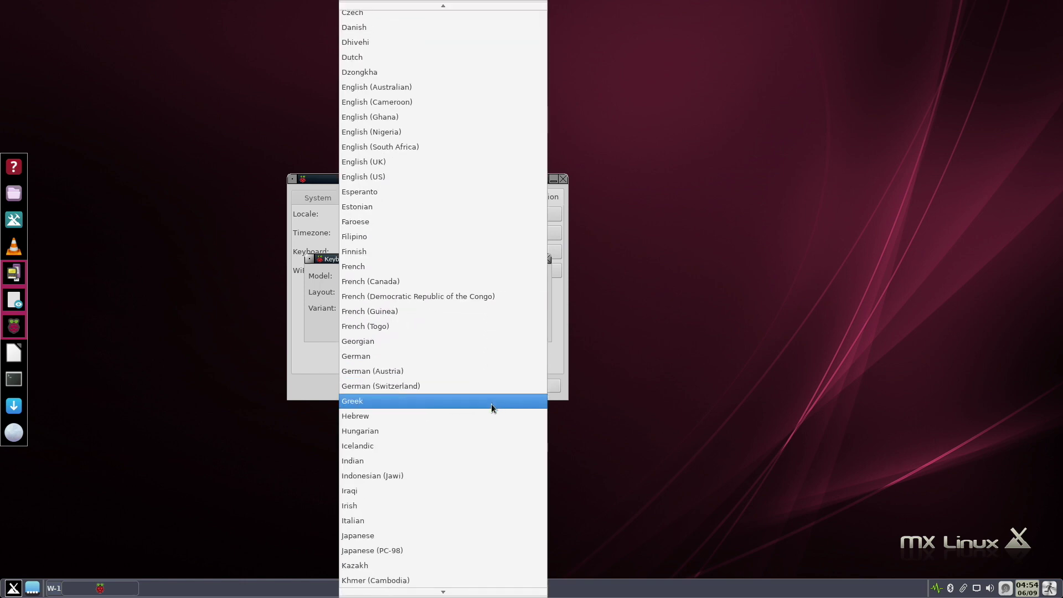
pyautogui.scroll(-1, 480, 445)
pyautogui.click(473, 468)
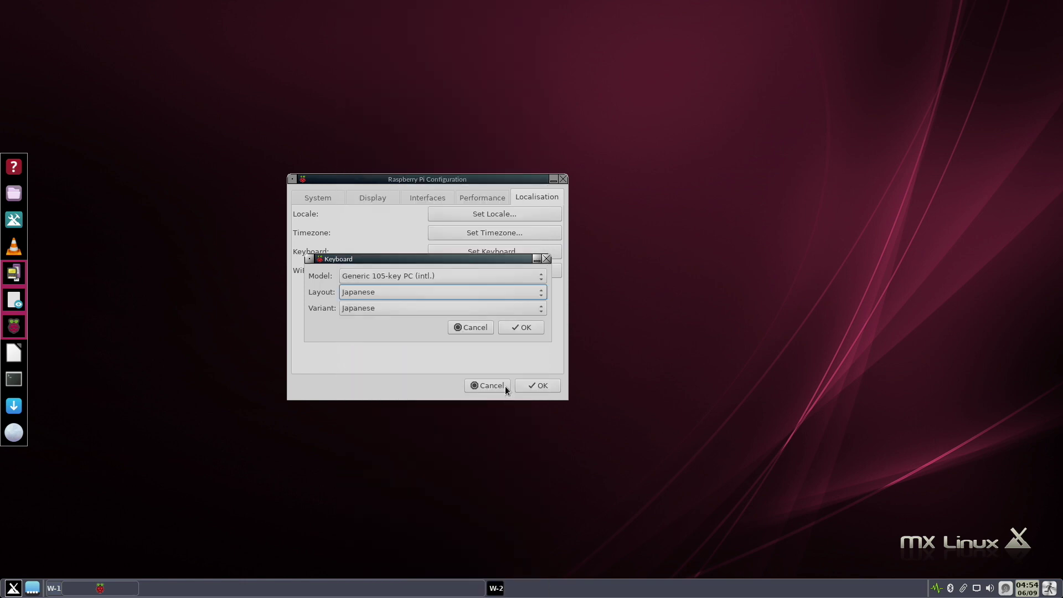
pyautogui.click(519, 328)
# Set the WiFi country to JP Japan and apply all localisation changes.
pyautogui.click(495, 270)
pyautogui.click(494, 292)
pyautogui.scroll(-20, 481, 421)
pyautogui.scroll(-3, 477, 424)
pyautogui.click(467, 465)
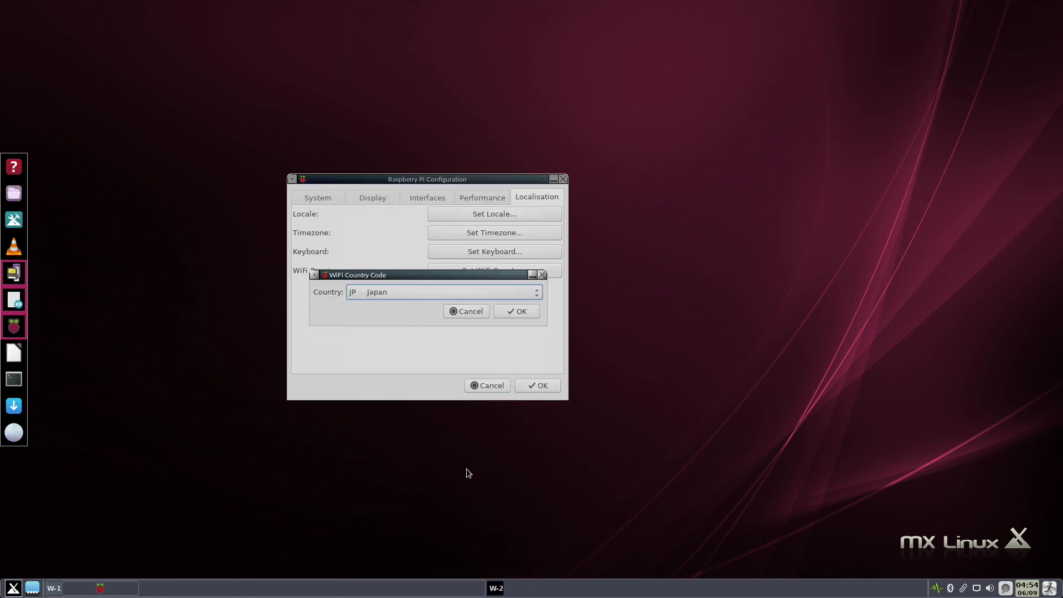
pyautogui.click(530, 311)
pyautogui.click(526, 387)
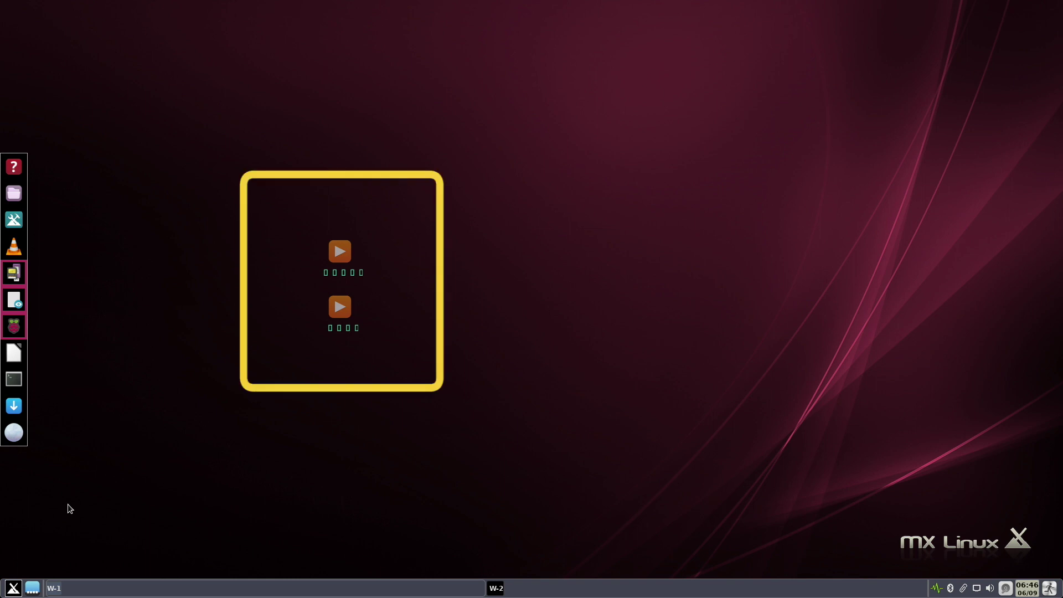
pyautogui.click(18, 390)
# Install the jfbterm, fonts-noto-cjk and fcitx-mozc packages with sudo apt install.
pyautogui.write('sudo')
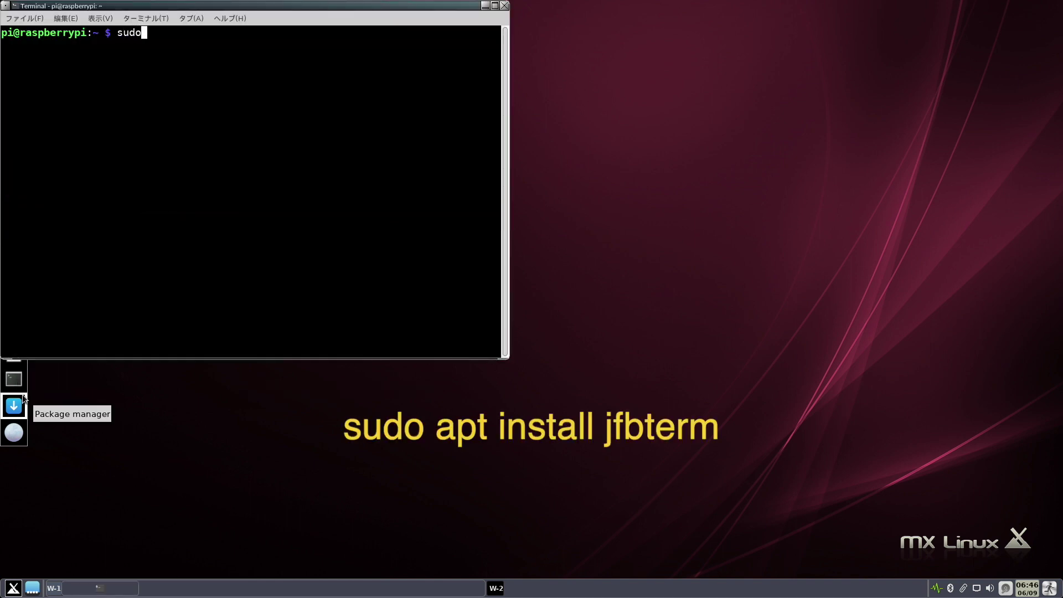
pyautogui.write(' apt install jfbter')
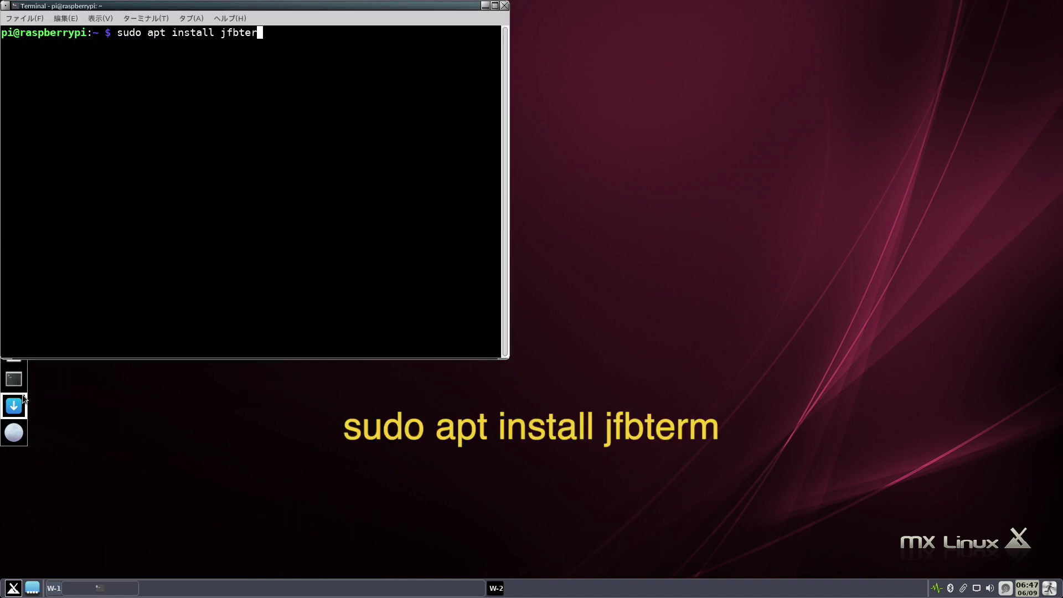
pyautogui.write('m')
pyautogui.press('Return')
pyautogui.press('Return')
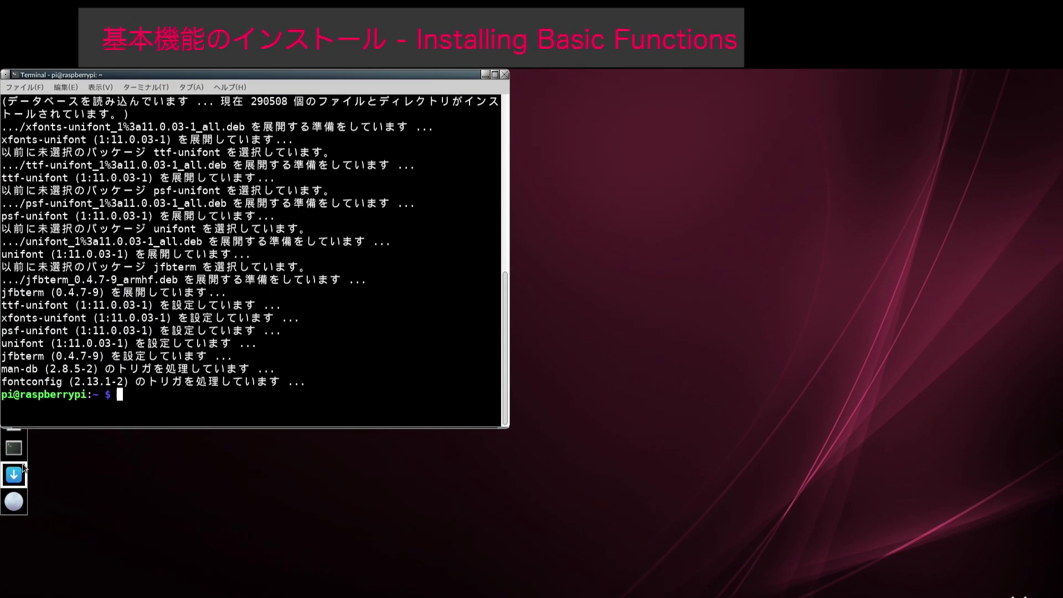
pyautogui.write('sudo apt install f')
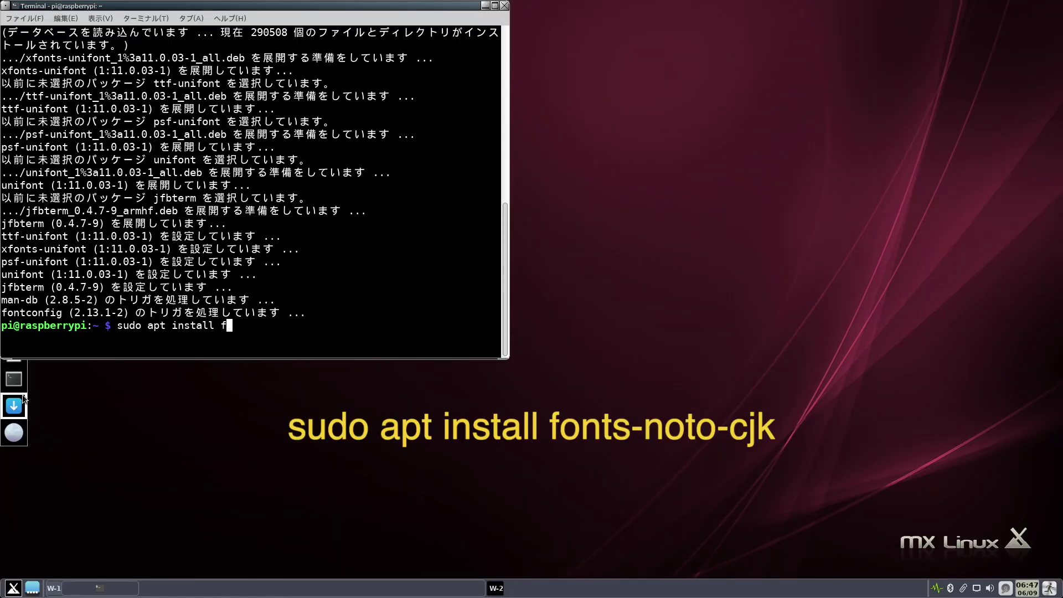
pyautogui.write('onts-noto-cjk')
pyautogui.press('Return')
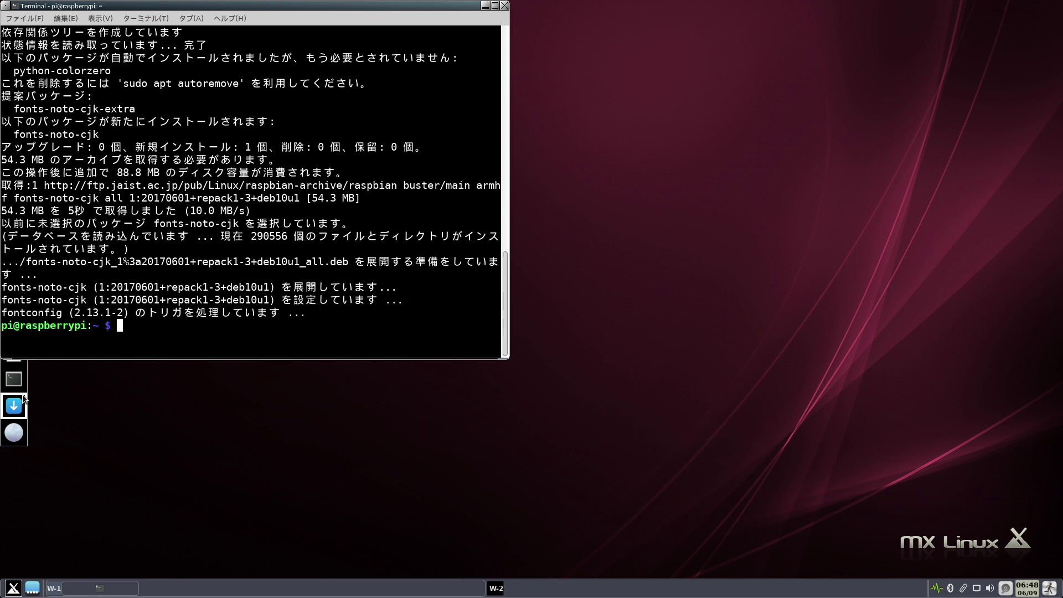
pyautogui.write('sudo apt install fcitx-mozc')
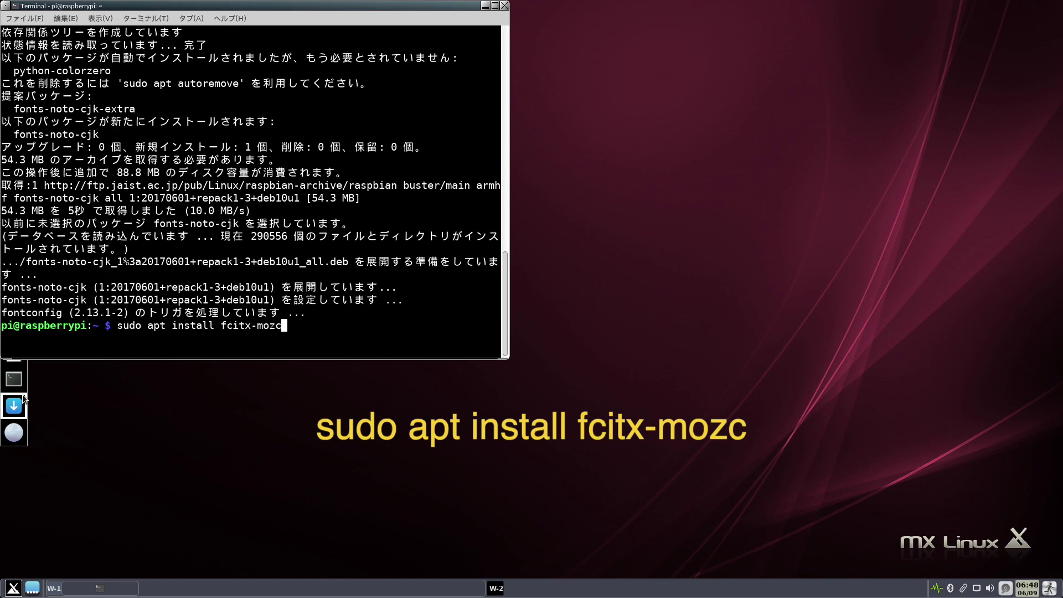
pyautogui.press('Return')
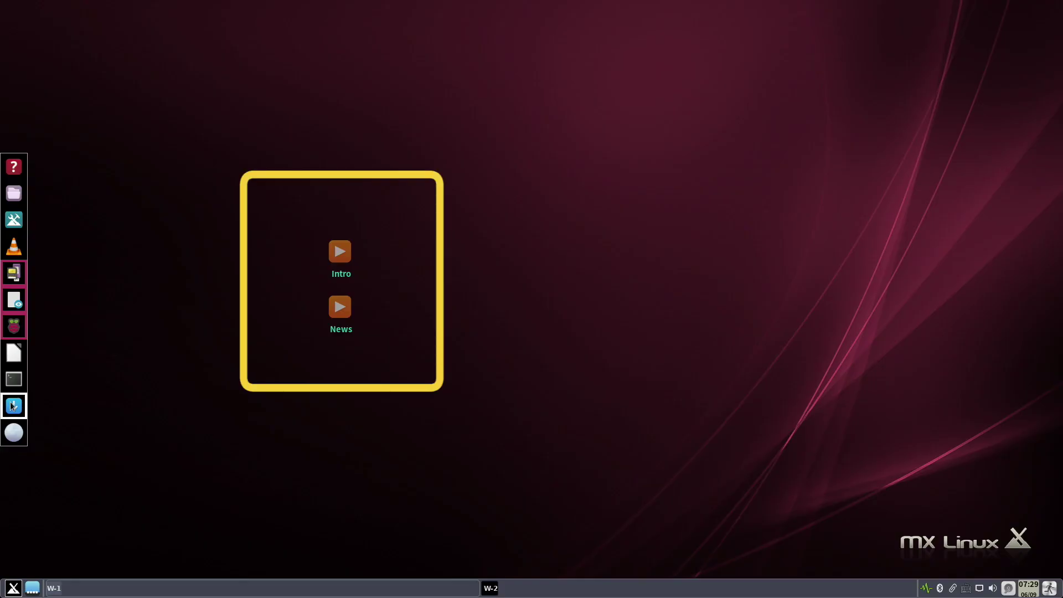
# Open /boot/config.txt in nano from a new terminal and jump to its end.
pyautogui.click(21, 377)
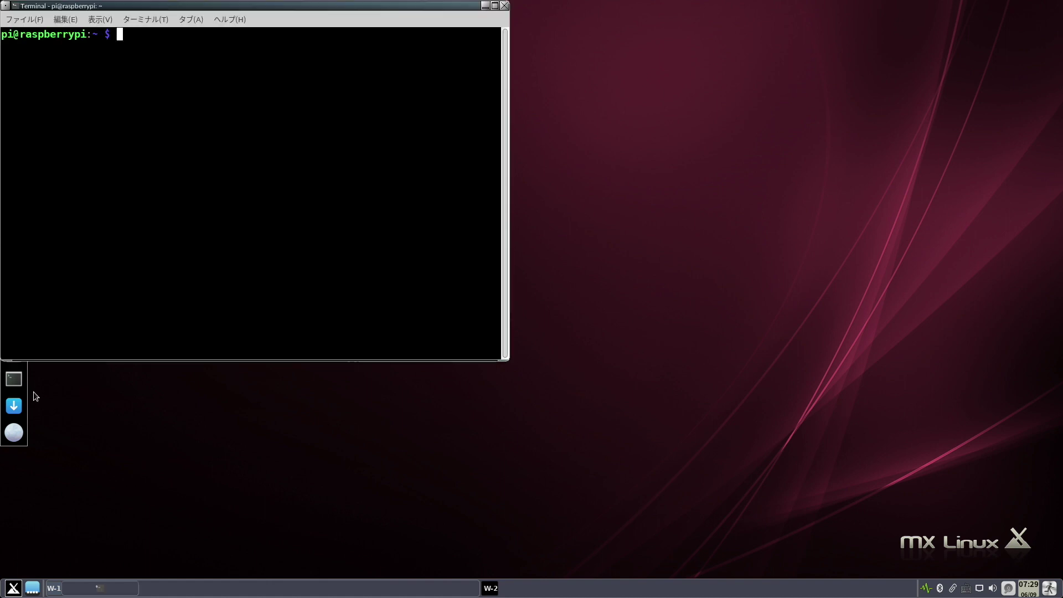
pyautogui.write('sudo nano ')
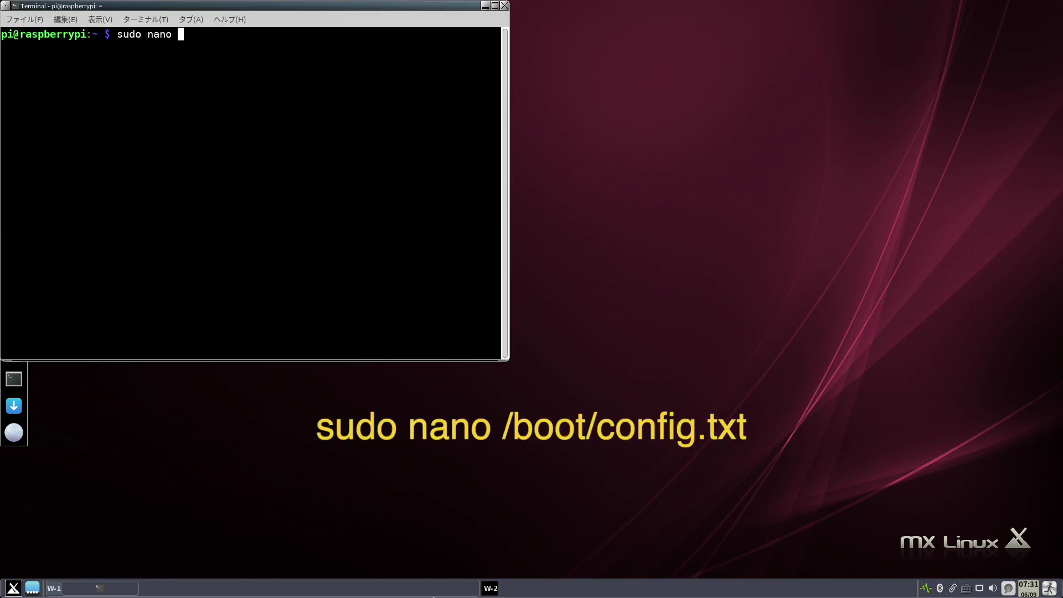
pyautogui.write('/boot/config.txt')
pyautogui.press('Return')
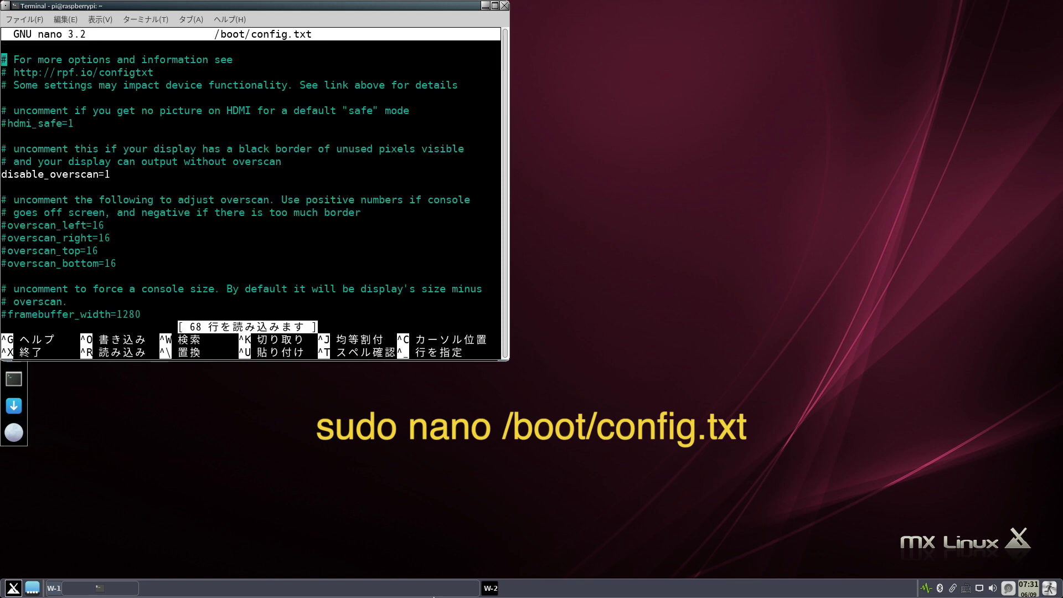
pyautogui.press('pagedown')
pyautogui.press('pagedown')
pyautogui.press('pagedown')
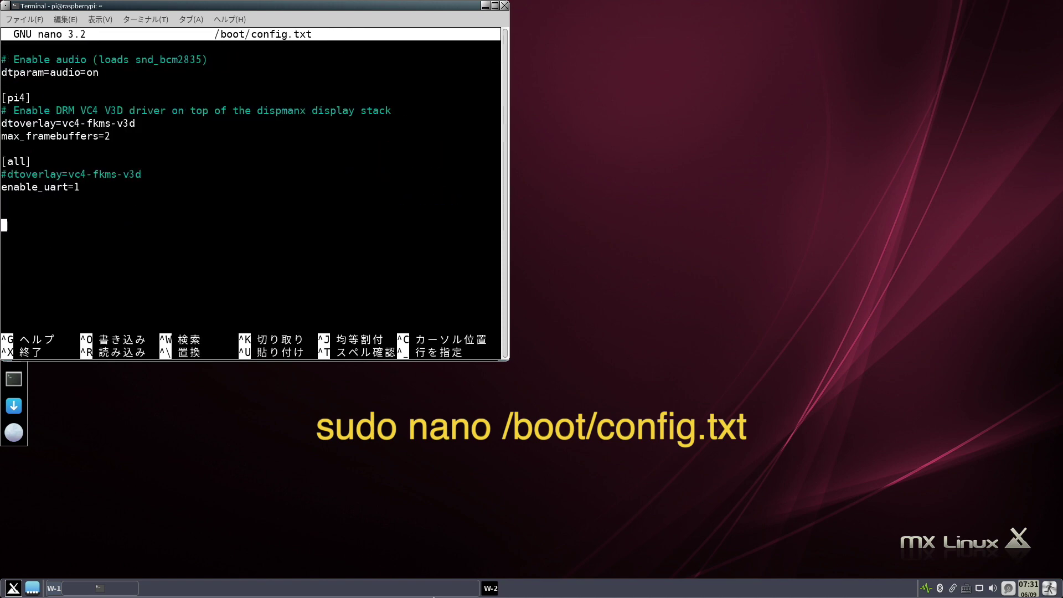
# Append an #OverClock block: arm_freq=2100, over_voltage=8, gpu_mem=256, gpu_freq=750, cma=256.
pyautogui.write('#OverClock')
pyautogui.press('Return')
pyautogui.write('arm_freq=2100')
pyautogui.press('Return')
pyautogui.write('over_voltage=8')
pyautogui.press('Return')
pyautogui.write('gpu_mem=256')
pyautogui.press('Return')
pyautogui.write('gpu_freq=750')
pyautogui.press('Return')
pyautogui.write('cma=256')
pyautogui.press('Return')
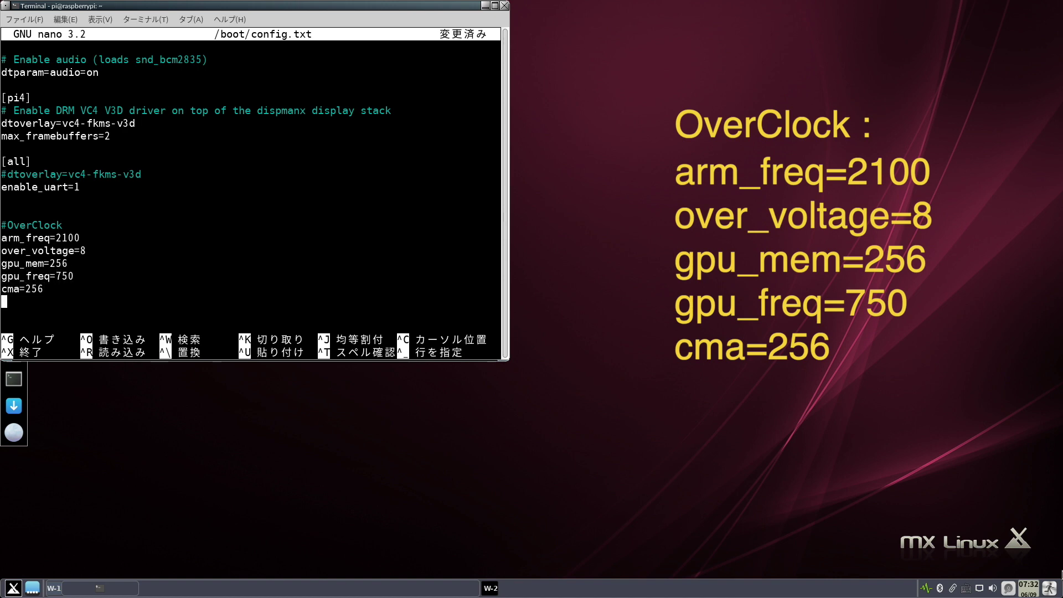
# Save /boot/config.txt under the same name and exit nano.
pyautogui.hotkey('ctrl', 'o')
pyautogui.press('Return')
pyautogui.hotkey('ctrl', 'x')
# Install neofetch with sudo apt, confirming with y.
pyautogui.write('sudo apt install')
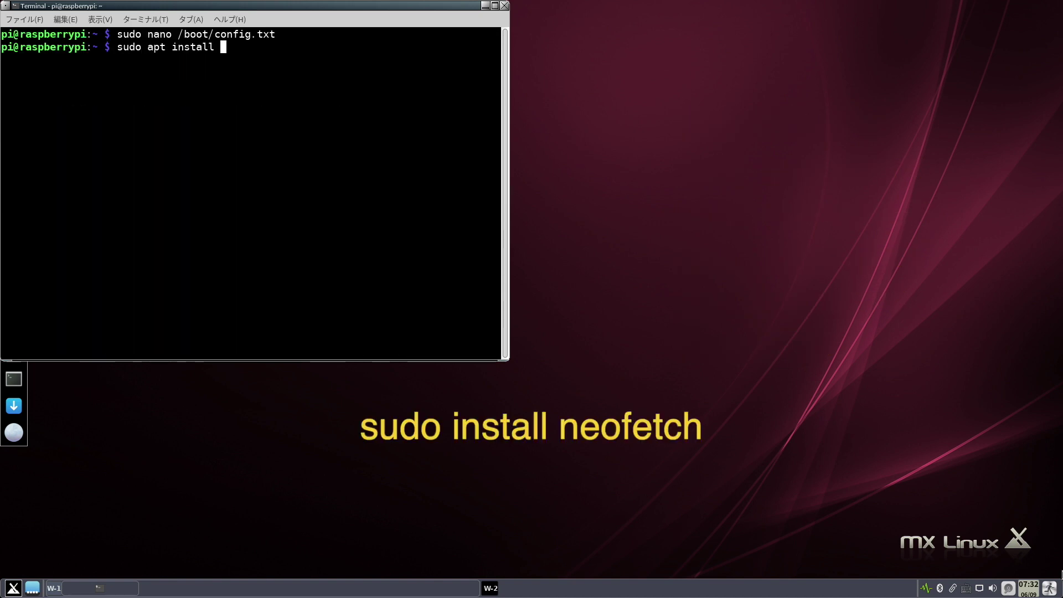
pyautogui.write(' neofetch')
pyautogui.press('Return')
pyautogui.write('y')
pyautogui.press('Return')
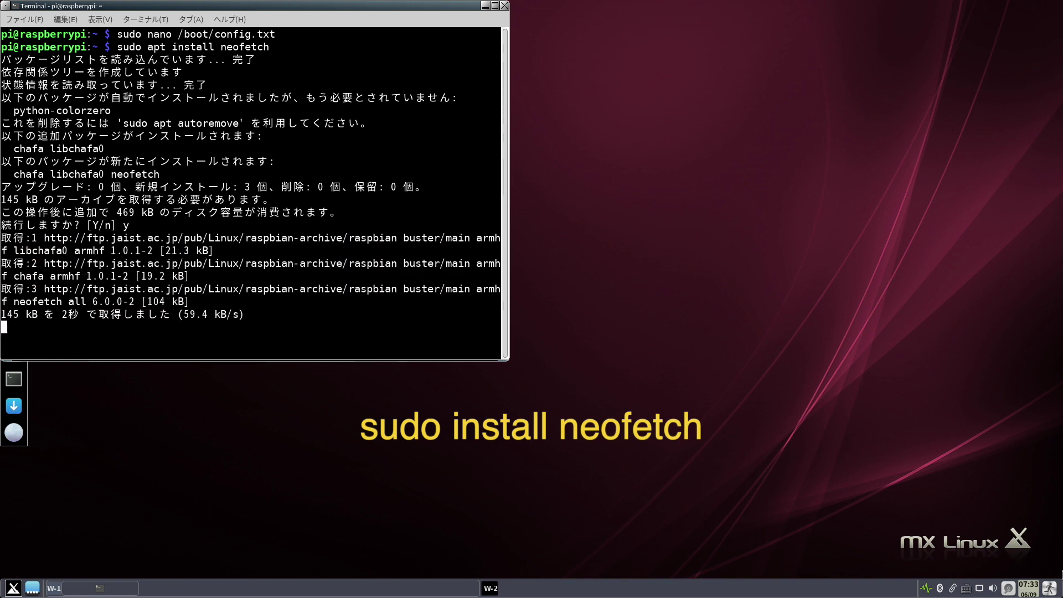
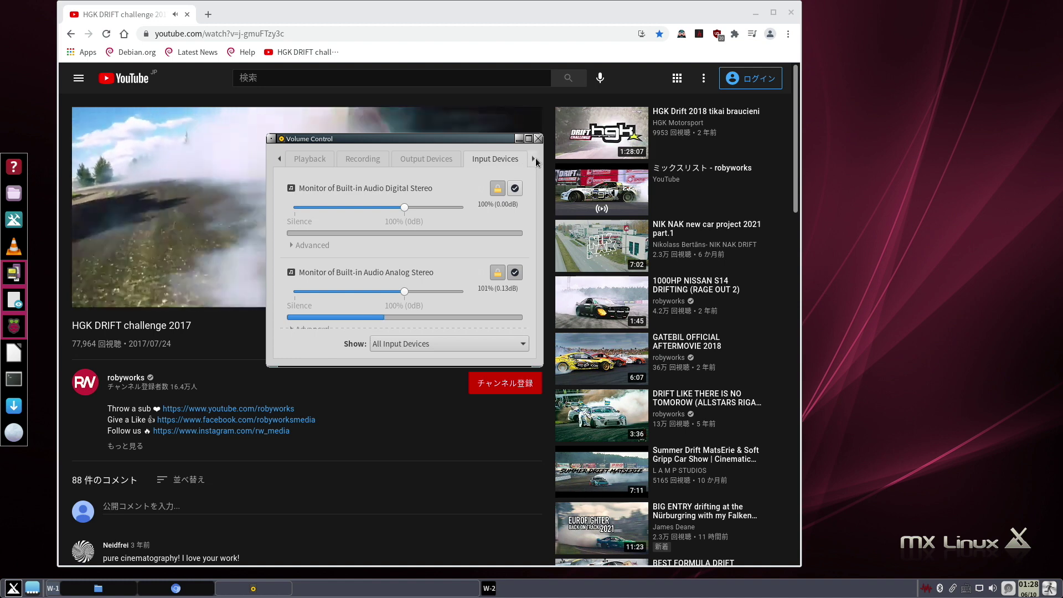
# Review the Built-in Audio profiles on the Configuration tab, then close Volume Control.
pyautogui.click(535, 159)
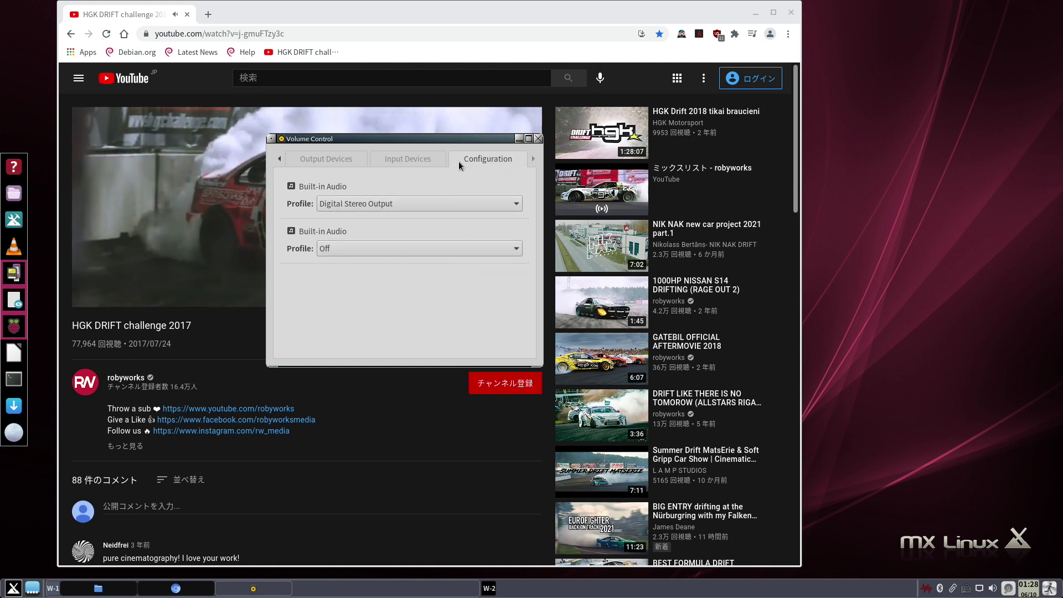
pyautogui.click(539, 139)
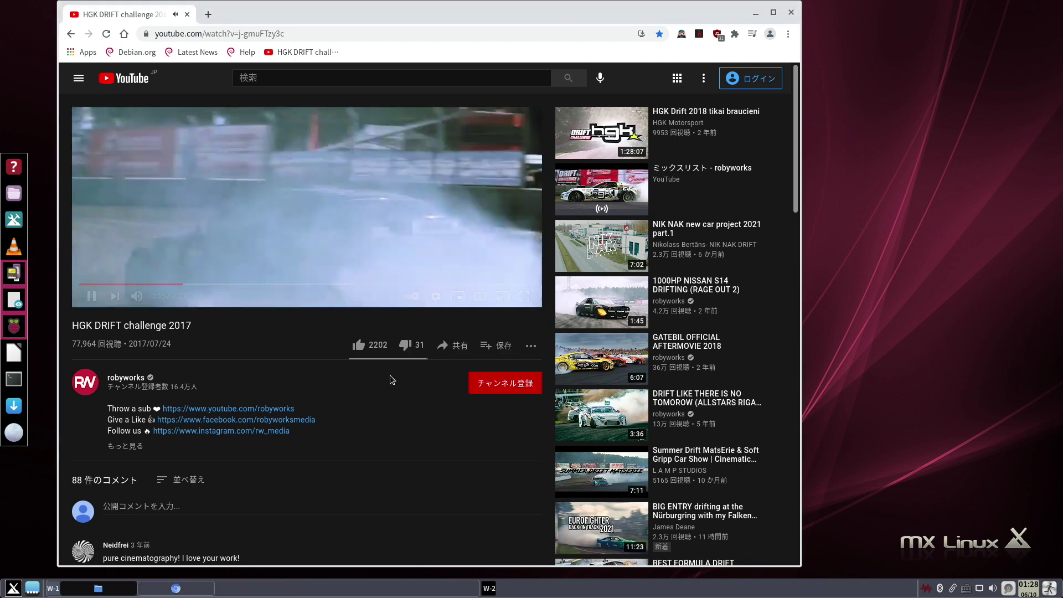
# Set the HGK DRIFT challenge 2017 video to 1080p and play it full screen in a full-screen browser.
pyautogui.click(436, 297)
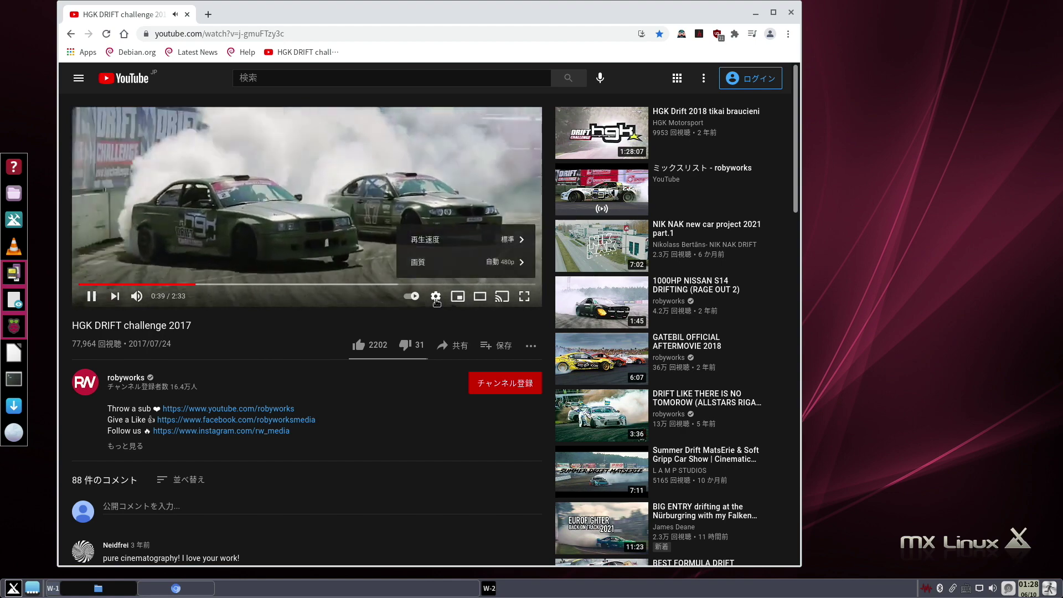
pyautogui.click(487, 265)
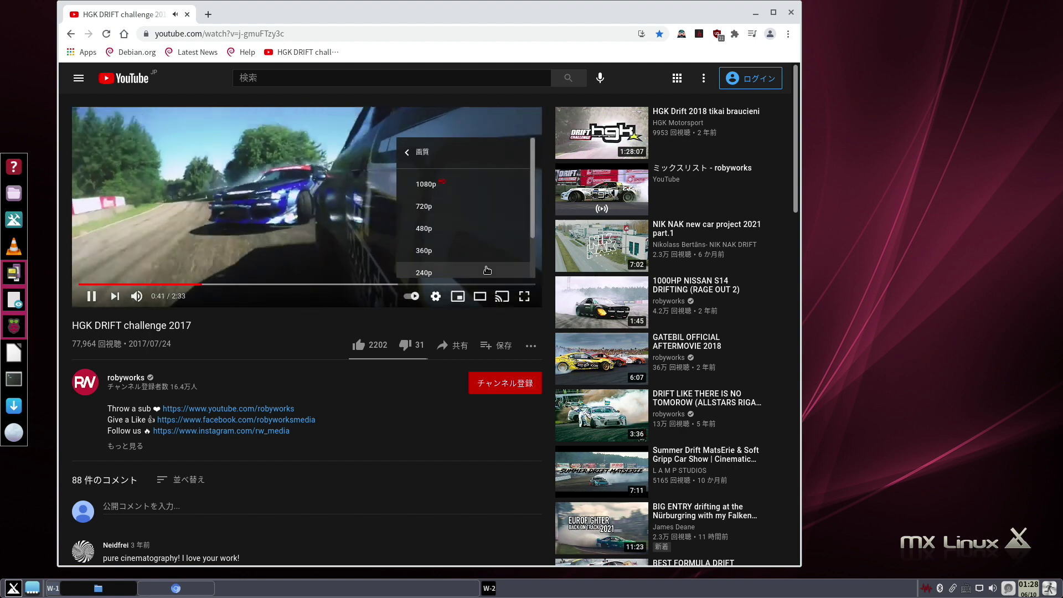
pyautogui.click(427, 186)
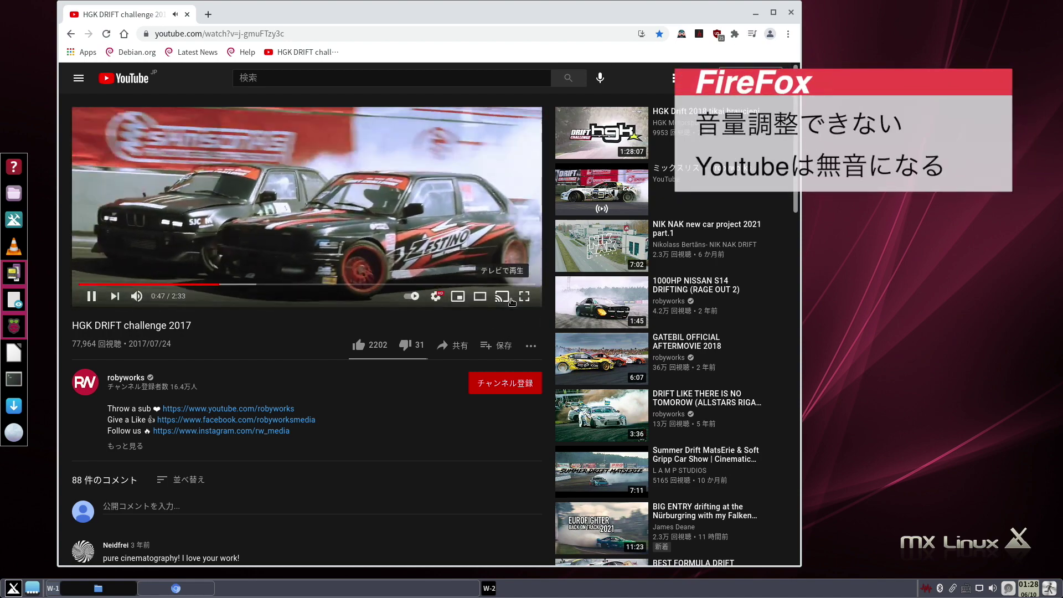
pyautogui.click(523, 298)
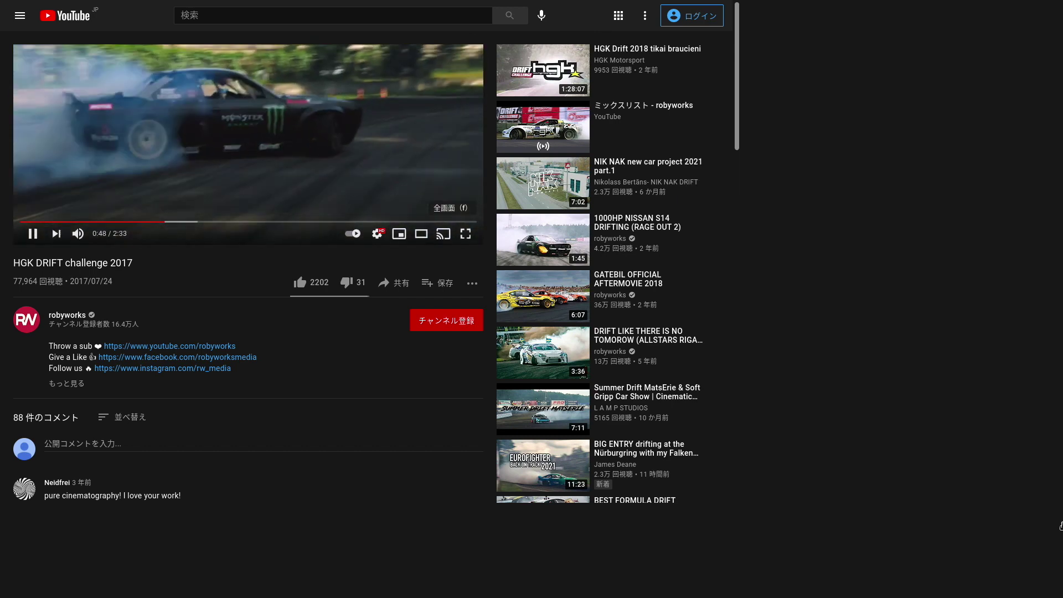
pyautogui.click(465, 233)
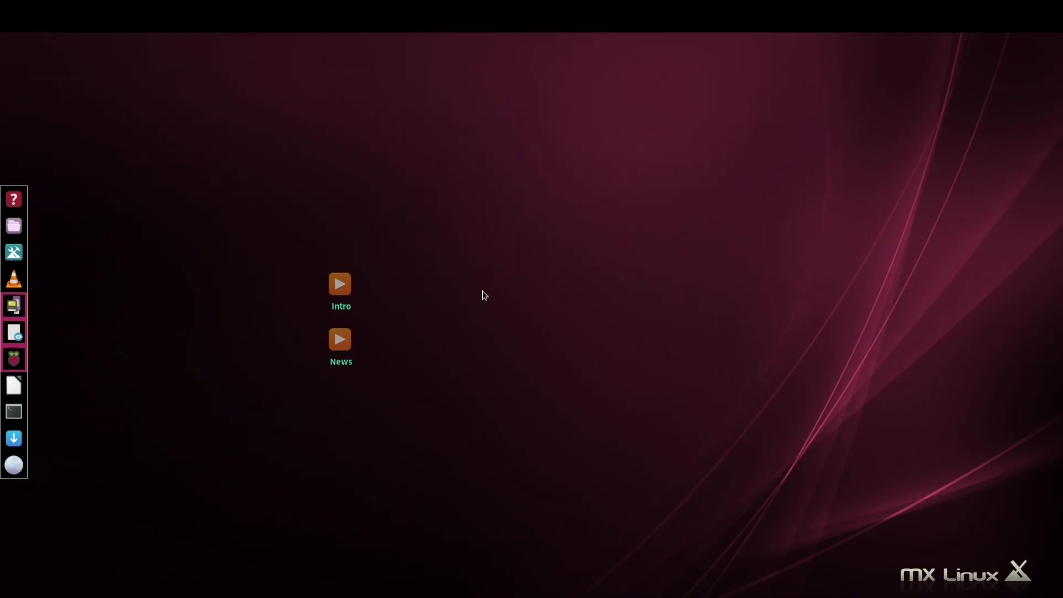
# Launch MX Dockmaker from the desktop Appearance menu and open DefaultDock.mxdk for editing.
pyautogui.rightClick(483, 345)
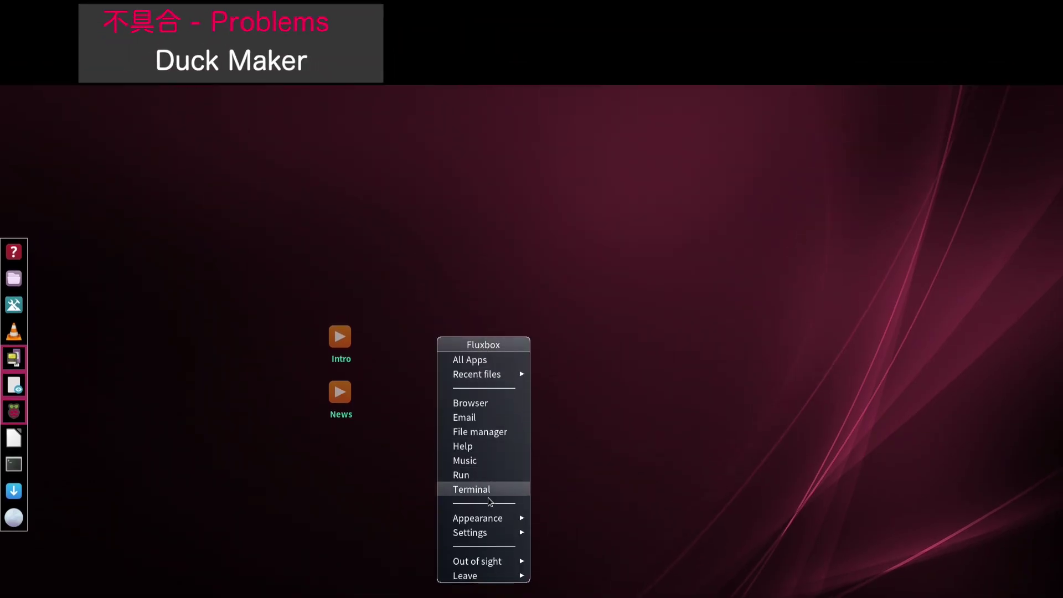
pyautogui.moveTo(489, 519)
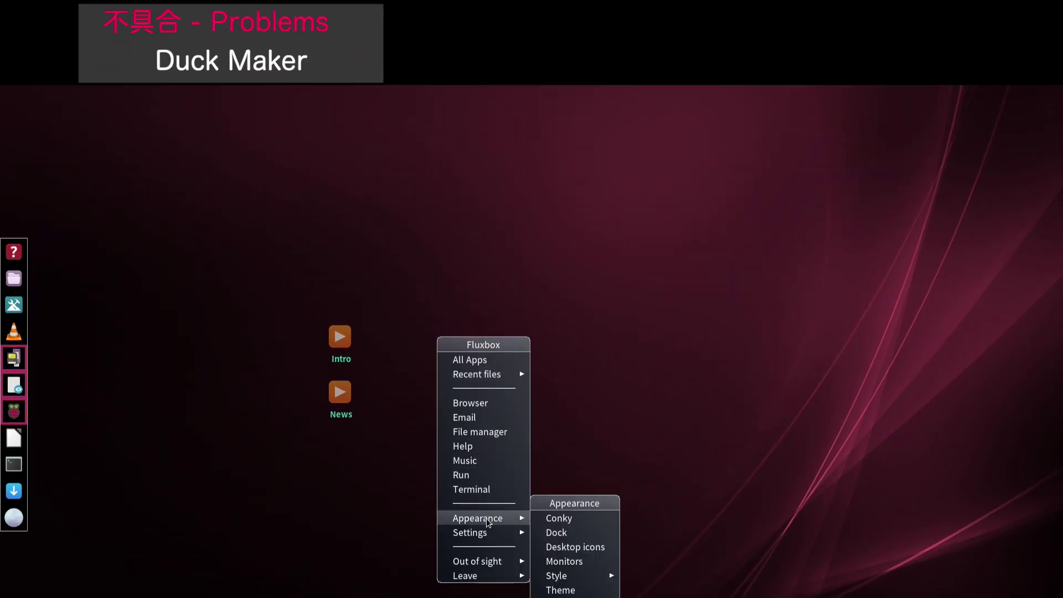
pyautogui.click(573, 535)
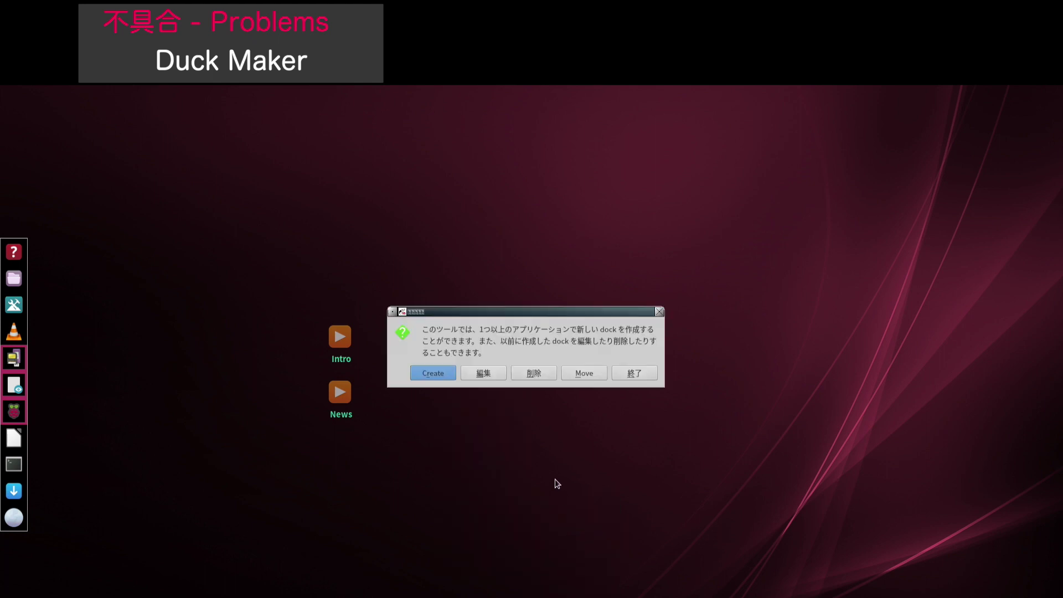
pyautogui.click(497, 380)
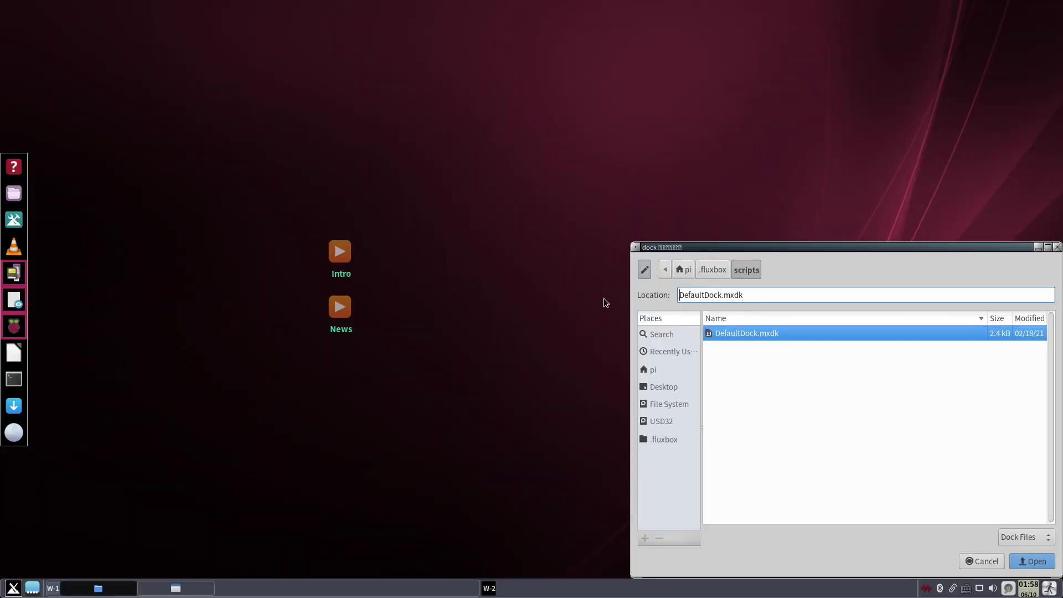
pyautogui.moveTo(692, 248); pyautogui.dragTo(296, 100)
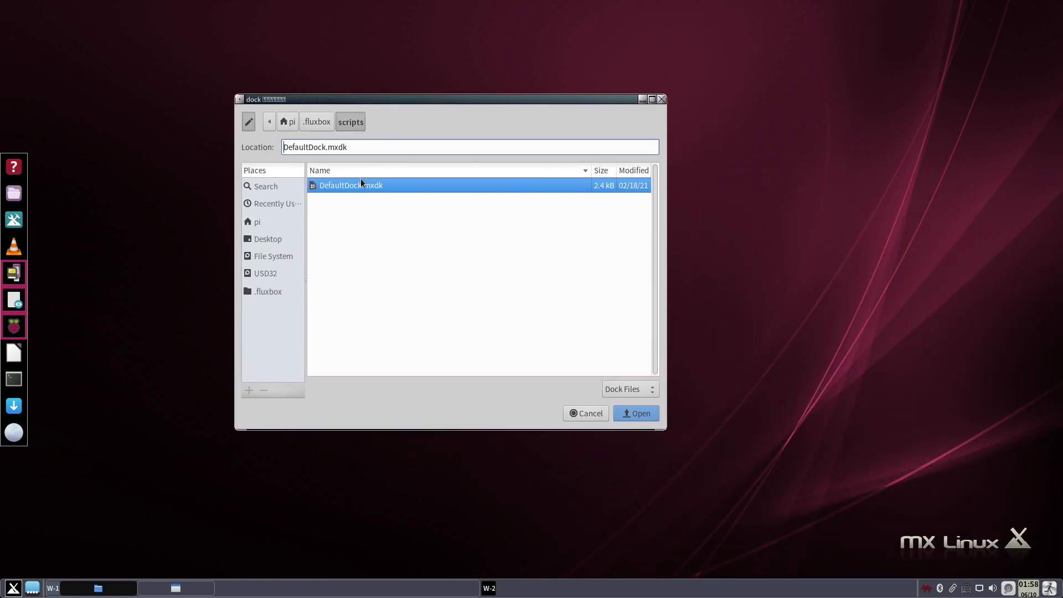
pyautogui.doubleClick(397, 187)
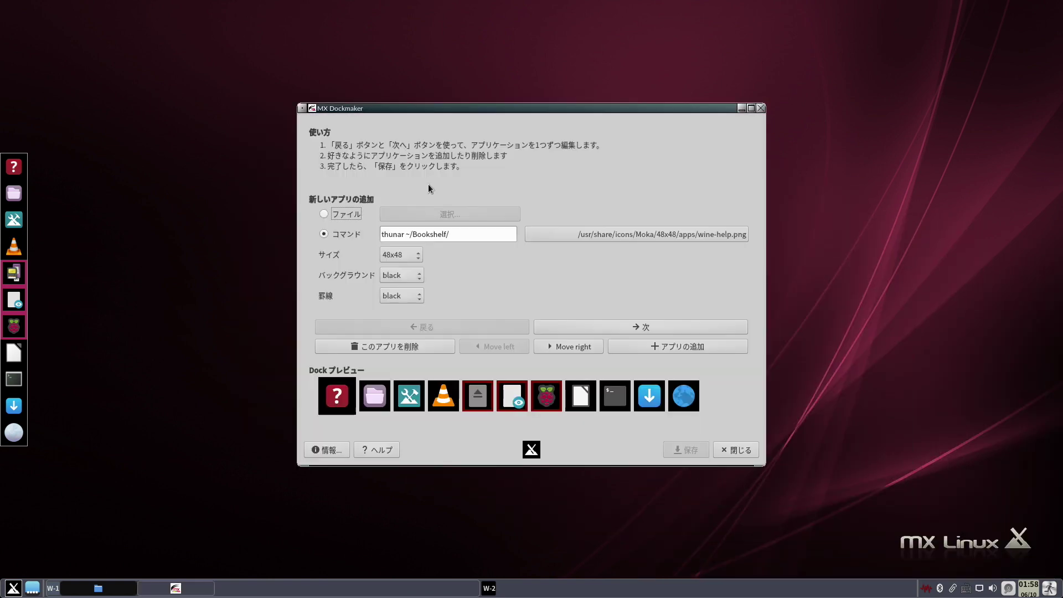
# Inspect the dock's file manager, MX Tools, VLC, piclone, PDF guide, Pi configuration and LibreOffice entries.
pyautogui.click(377, 397)
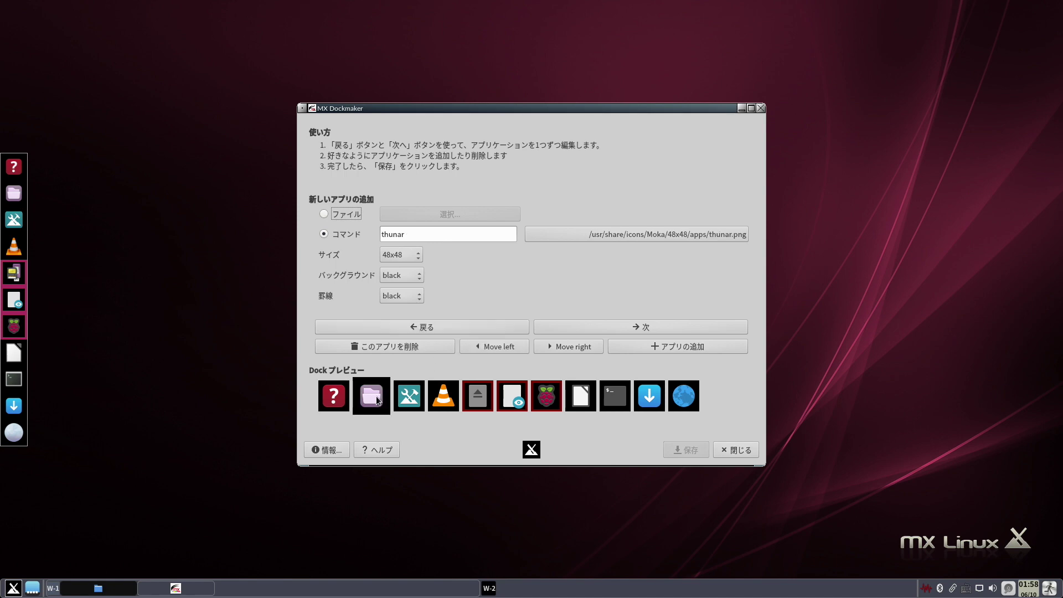
pyautogui.click(409, 397)
pyautogui.click(449, 397)
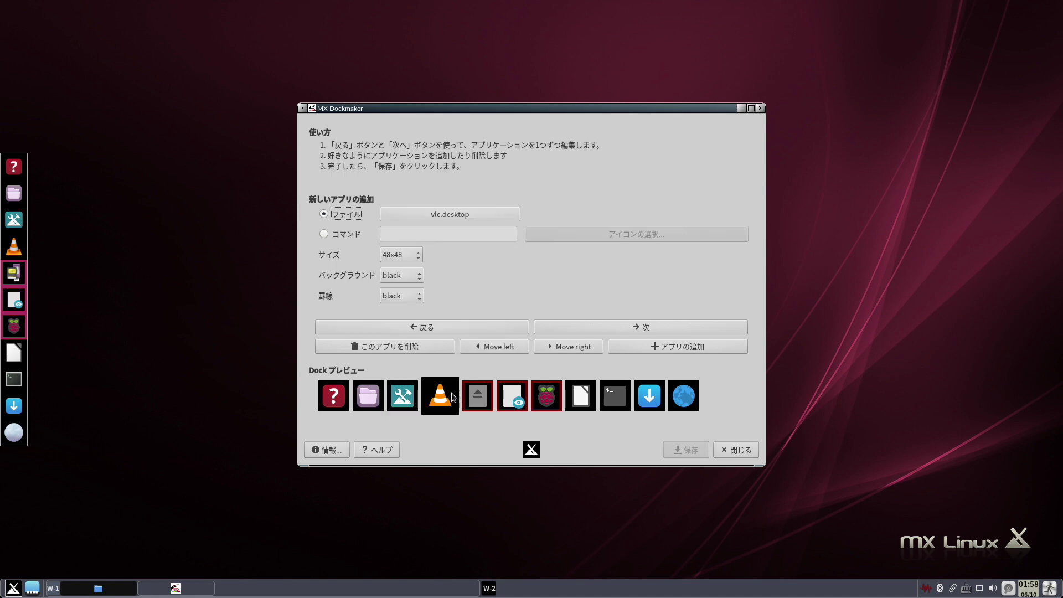
pyautogui.click(474, 399)
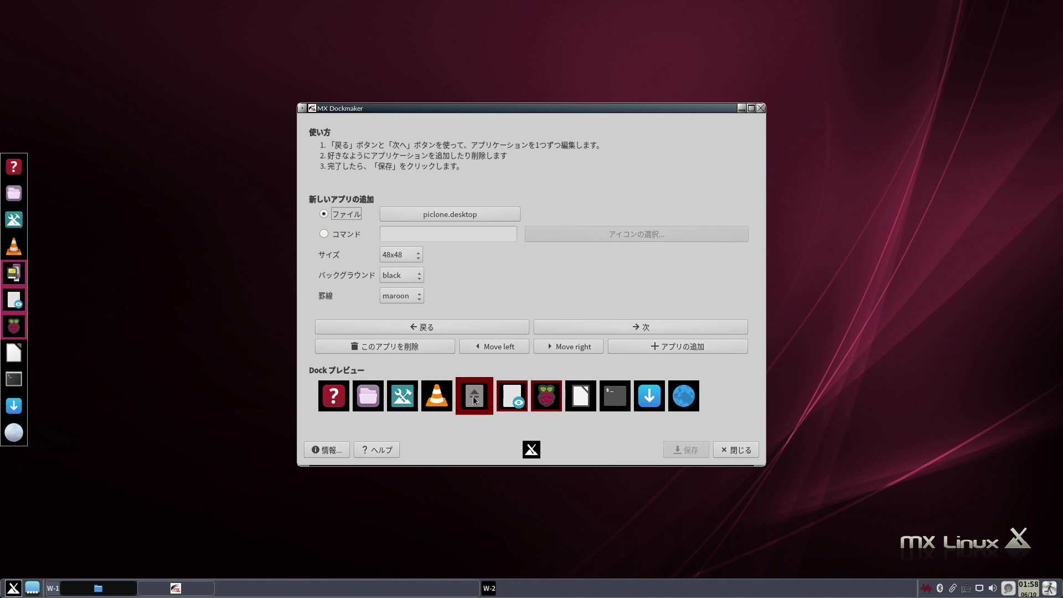
pyautogui.click(507, 399)
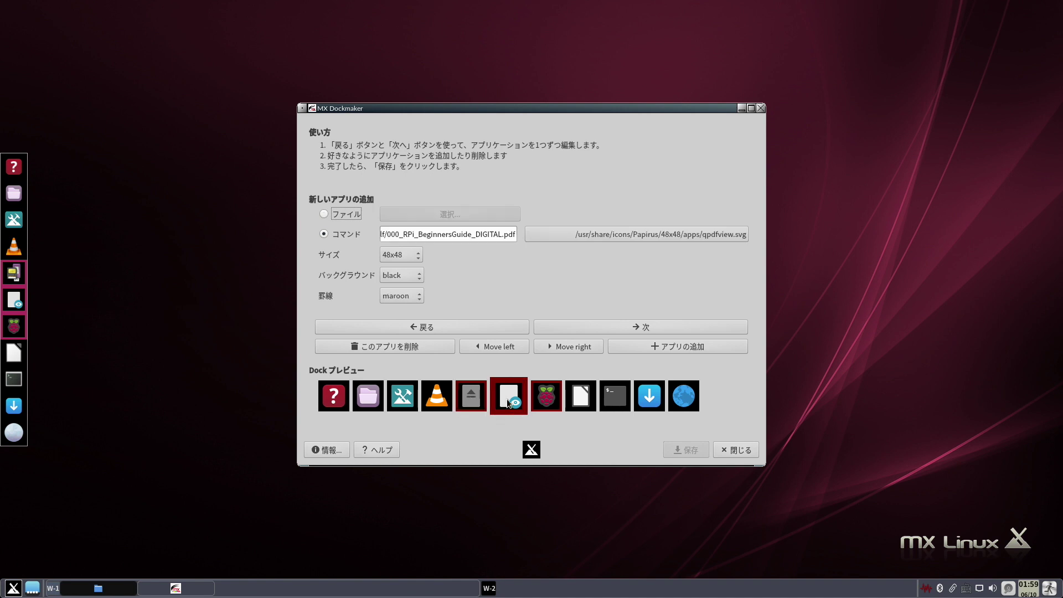
pyautogui.click(544, 399)
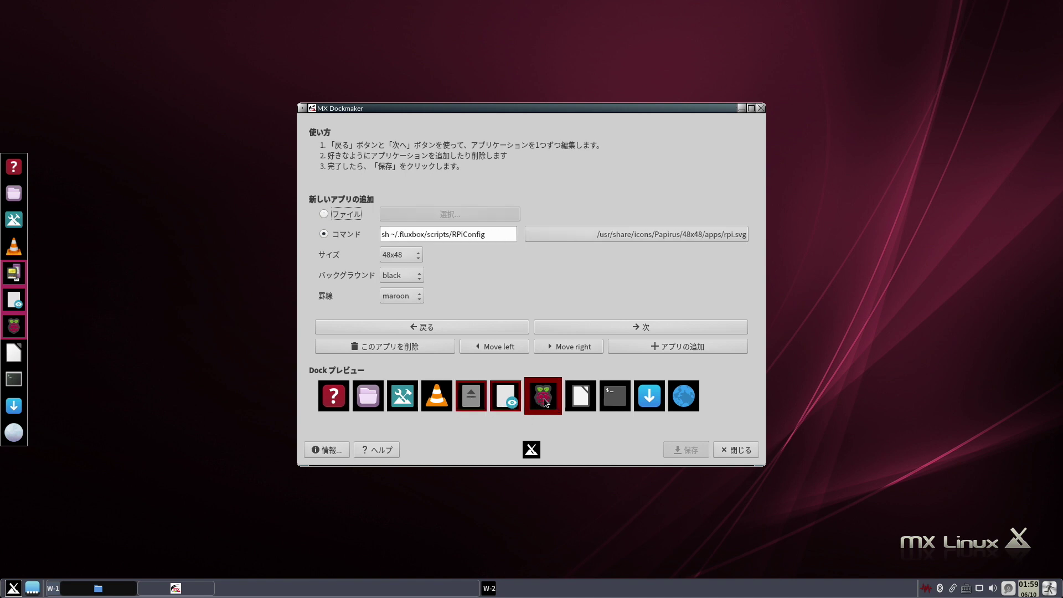
pyautogui.click(580, 397)
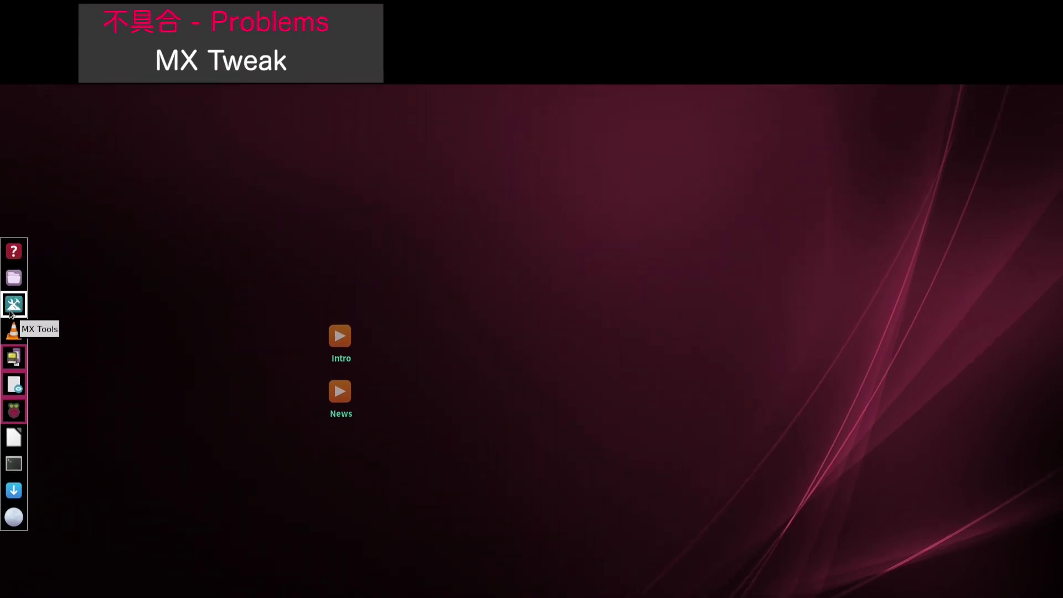
# Open MX Tools from the dock and launch MX Tweak from its Setup section.
pyautogui.click(13, 308)
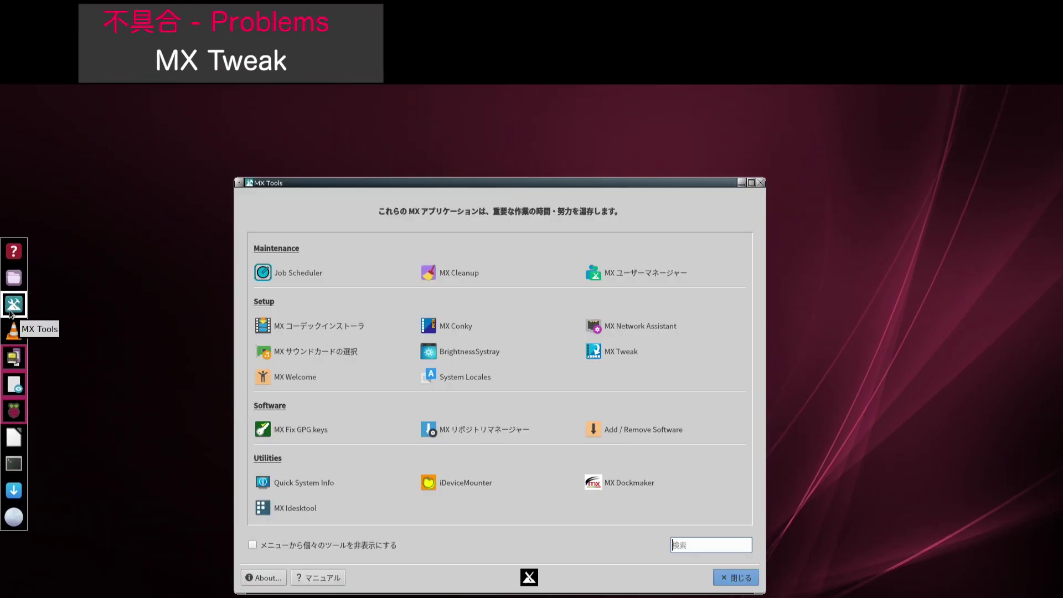
pyautogui.click(593, 351)
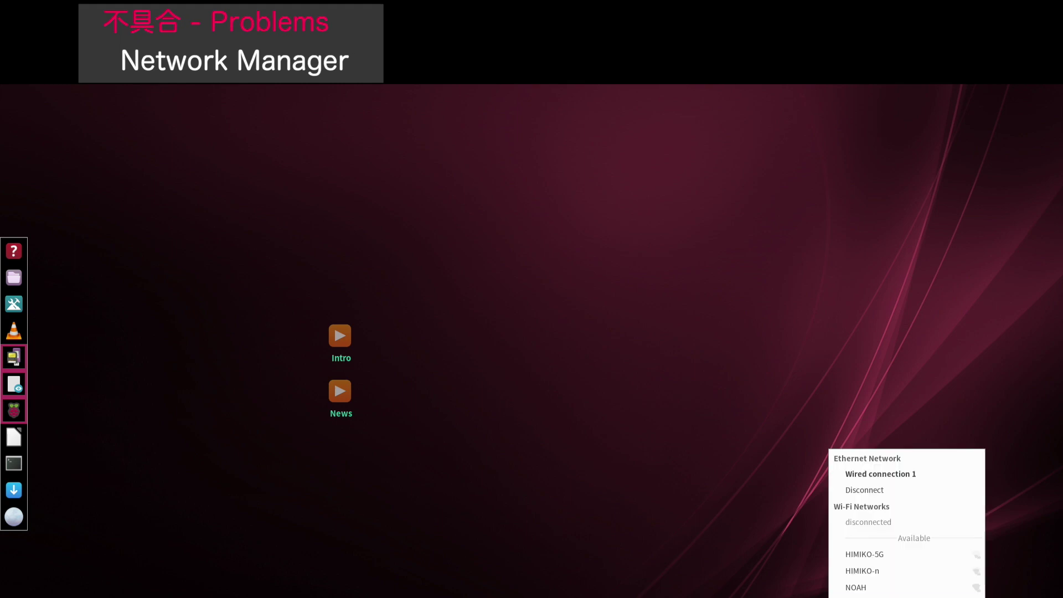
# Choose 'Add a VPN connection…' under VPN Connections in the network tray menu.
pyautogui.moveTo(970, 540)
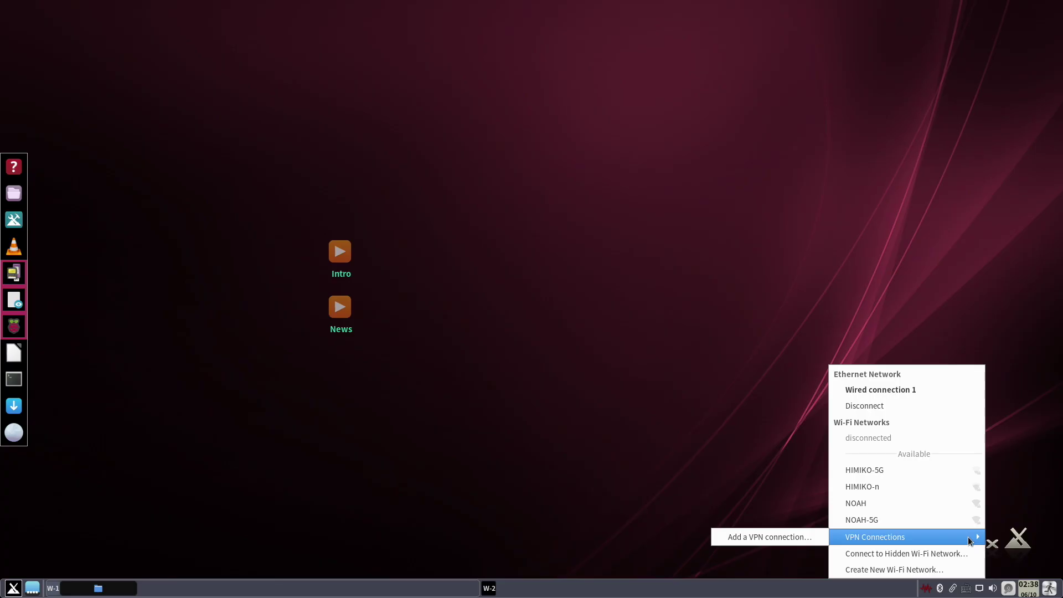
pyautogui.click(770, 537)
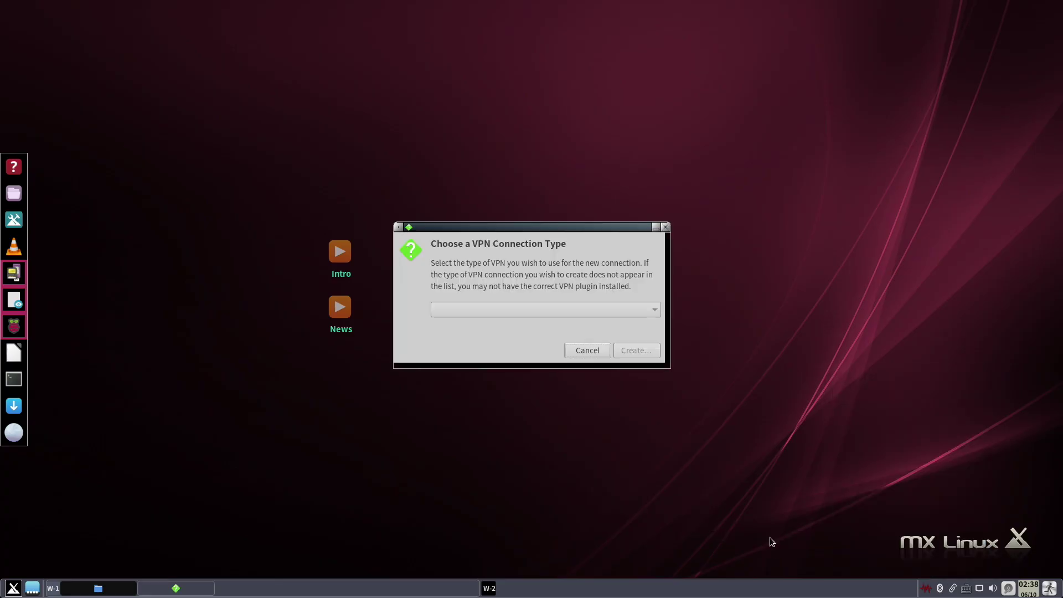